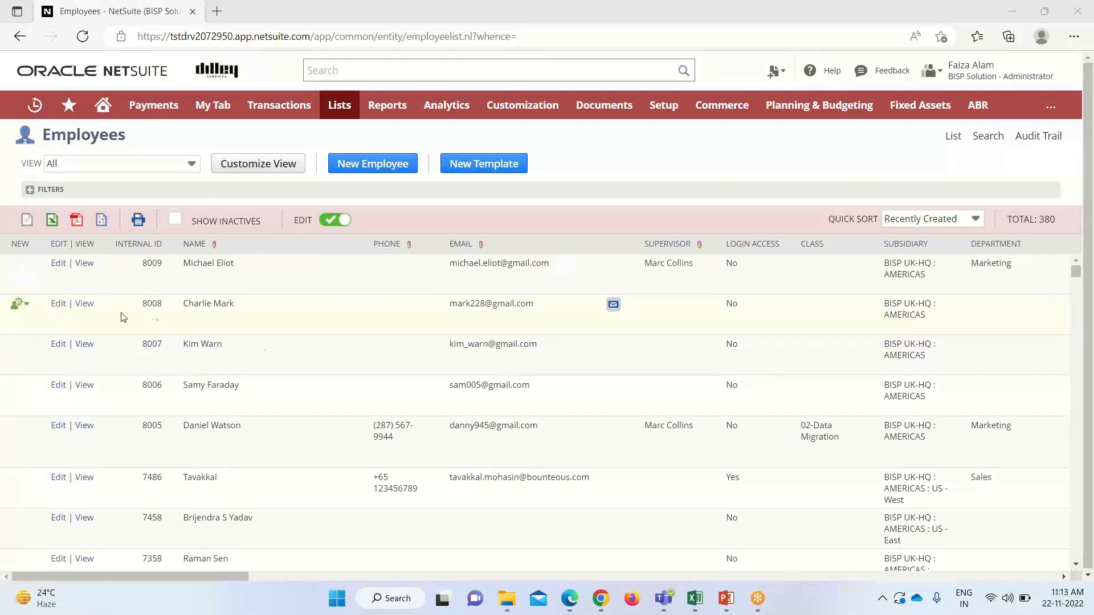
# Export the full 380-record Employees list as a CSV file
pyautogui.click(29, 224)
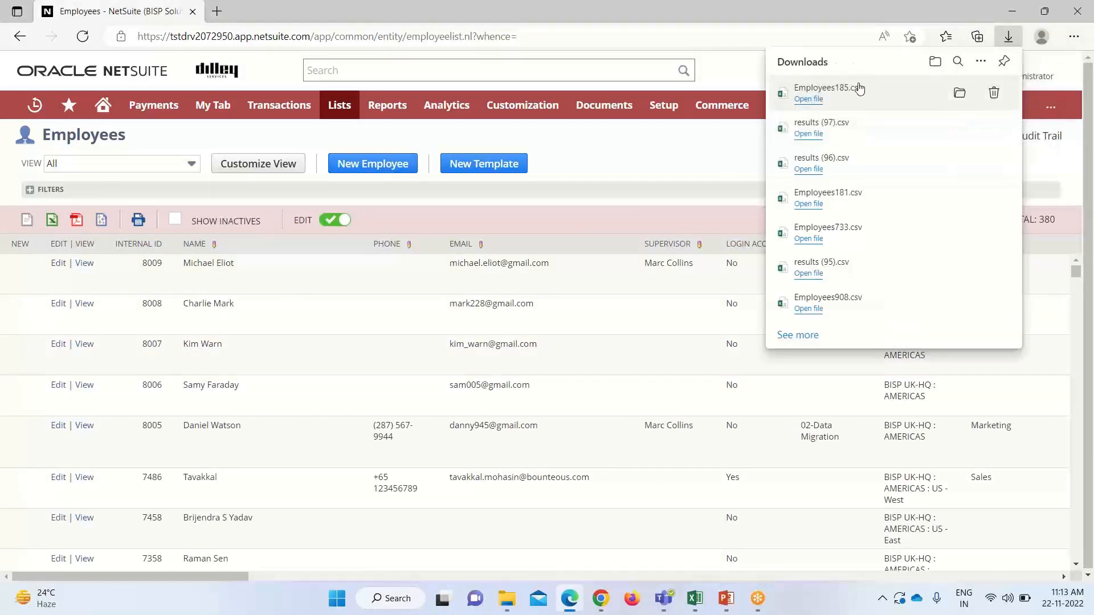
# Open the downloaded Employees185.csv in Excel
pyautogui.click(805, 101)
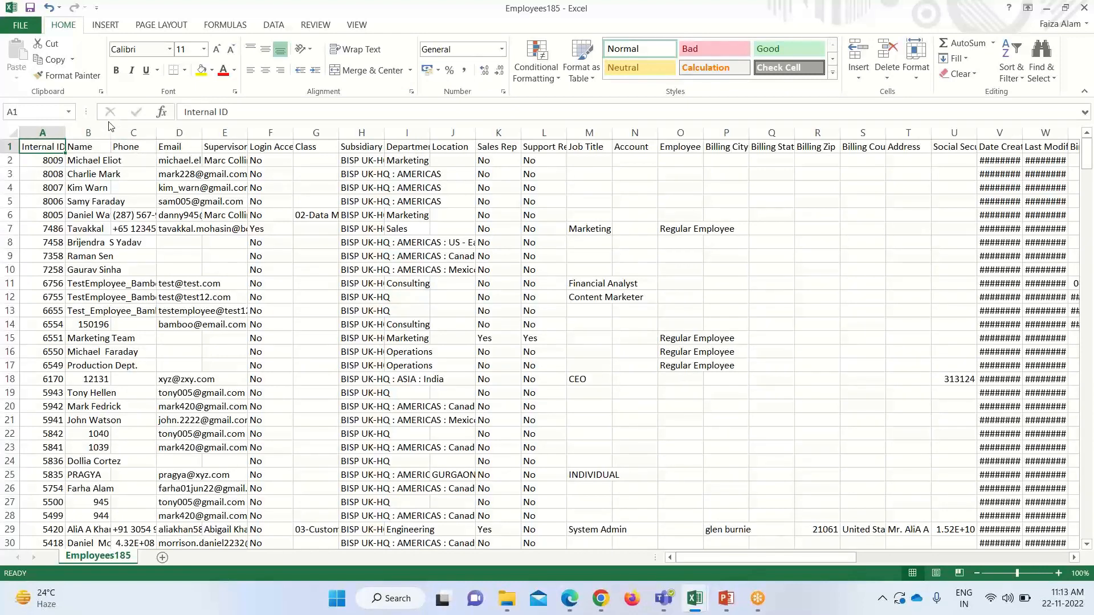
# AutoFit the Name, Phone, Supervisor, Email and Subsidiary columns and widen Department
pyautogui.doubleClick(108, 130)
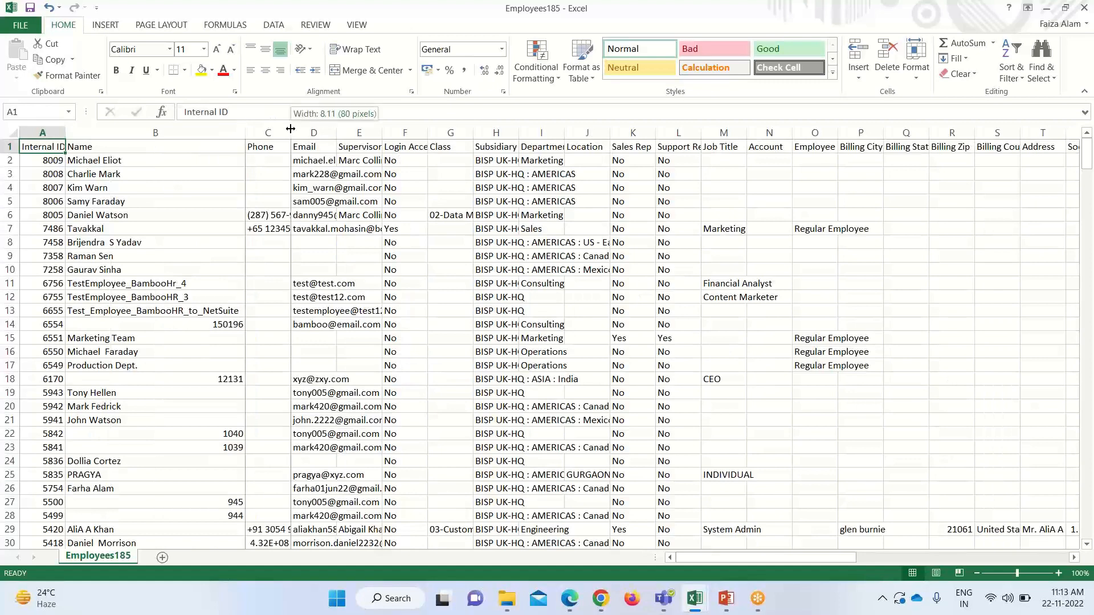
pyautogui.doubleClick(291, 130)
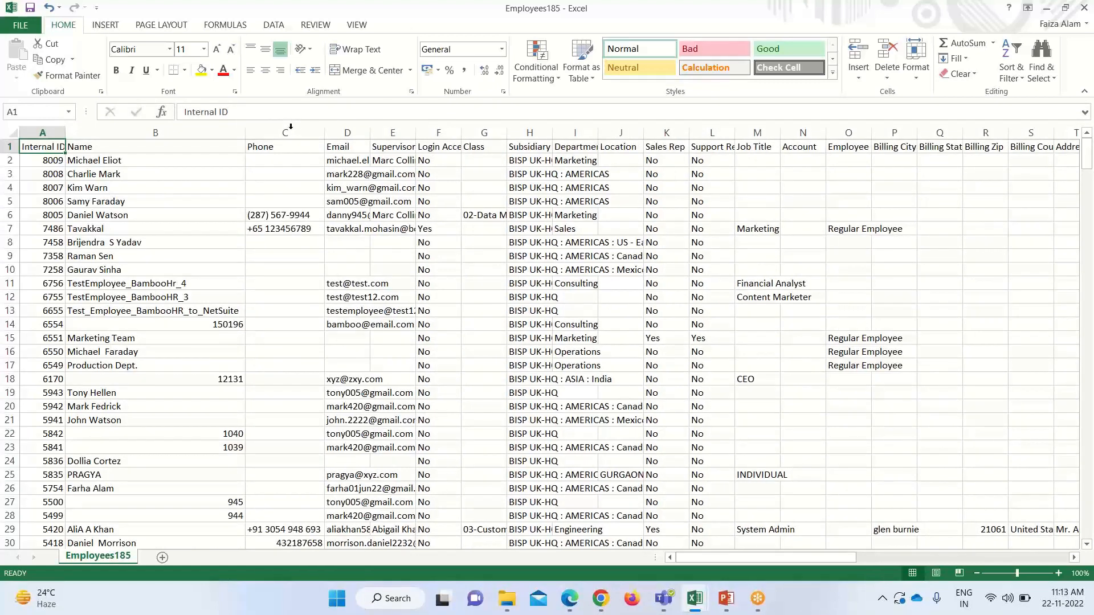
pyautogui.doubleClick(418, 129)
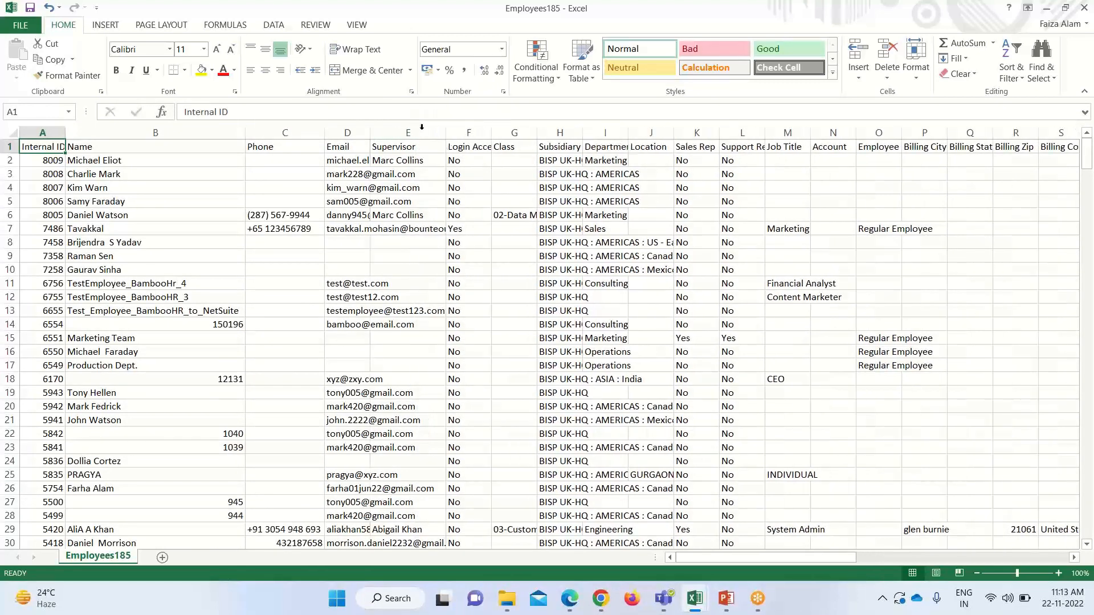
pyautogui.doubleClick(367, 133)
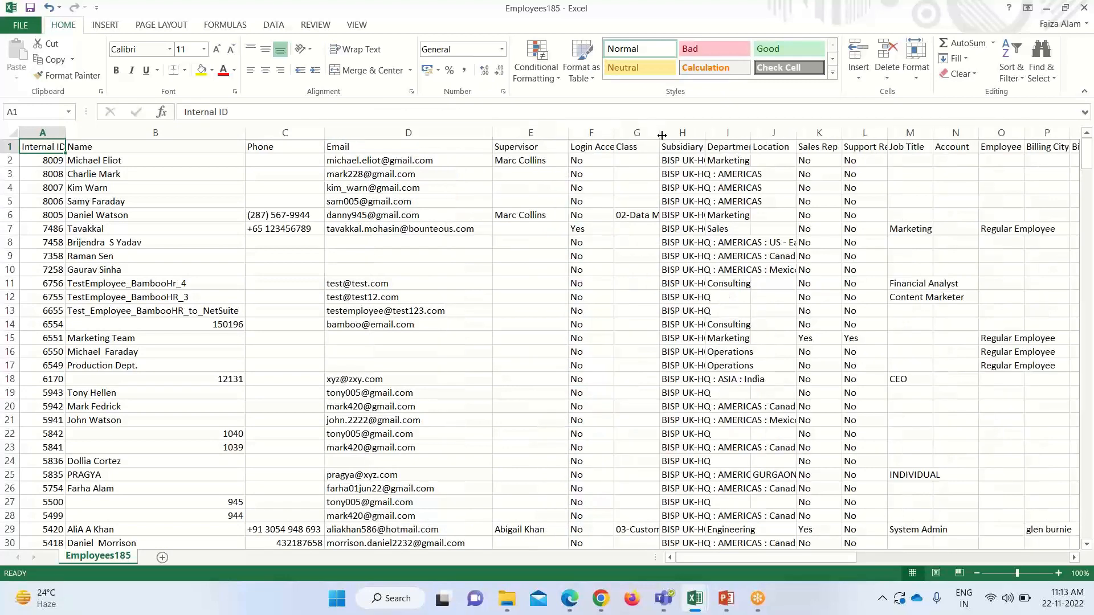
pyautogui.doubleClick(705, 132)
pyautogui.moveTo(996, 120); pyautogui.dragTo(1089, 118)
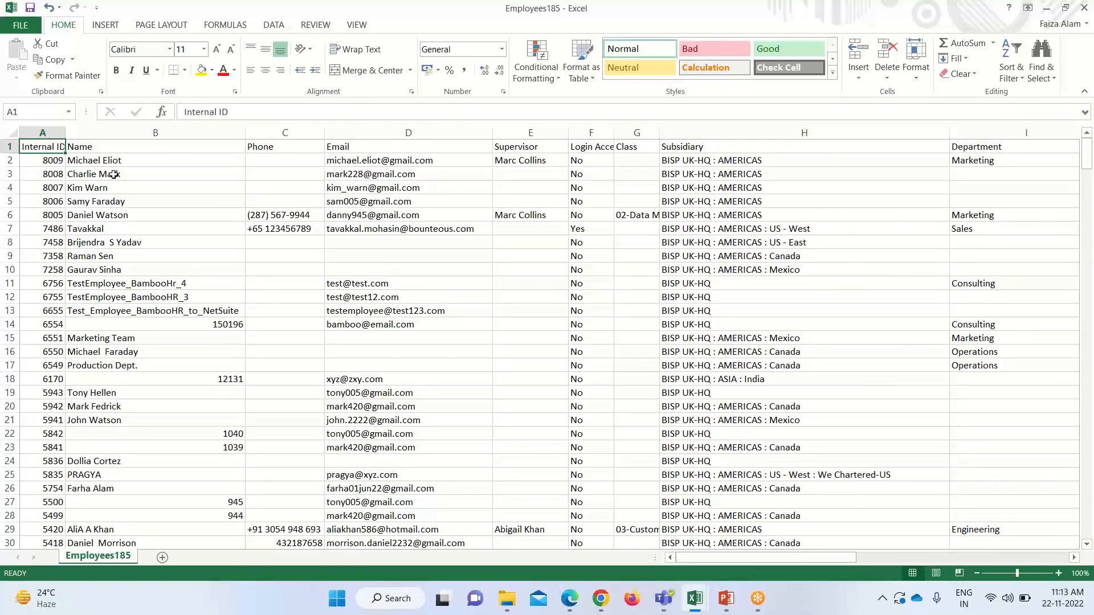
pyautogui.click(269, 163)
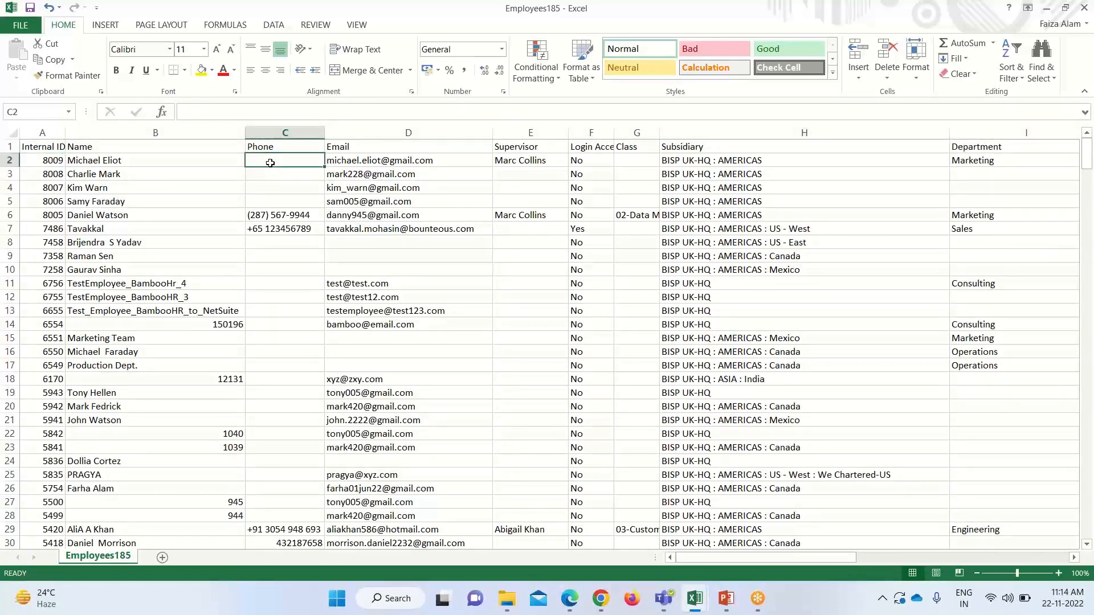
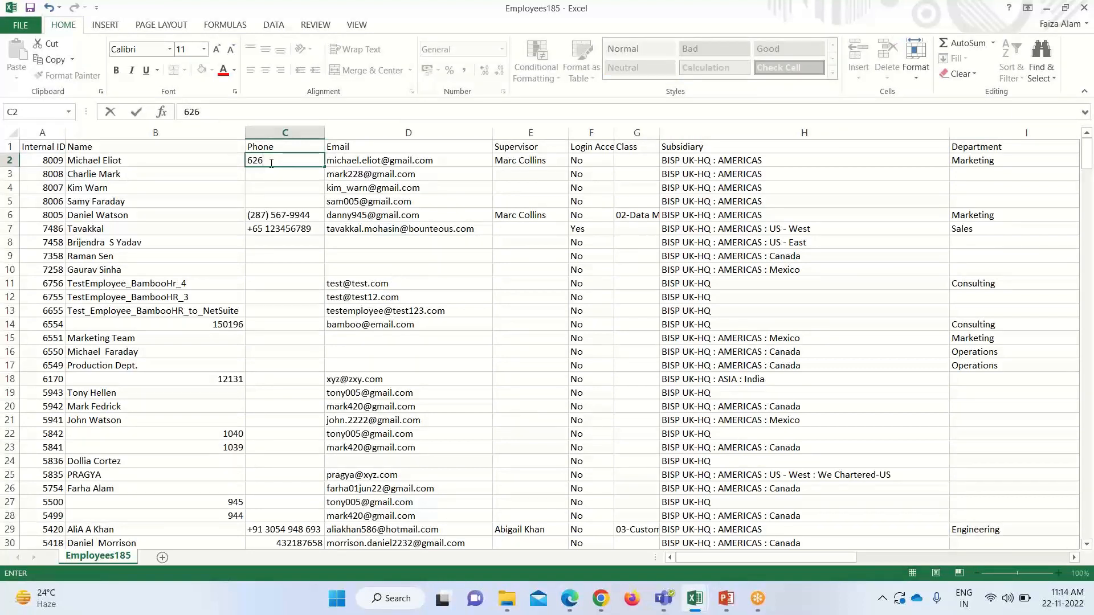
# Enter a ten-digit phone number for each of the first four employees in C2:C5
pyautogui.press('Return')
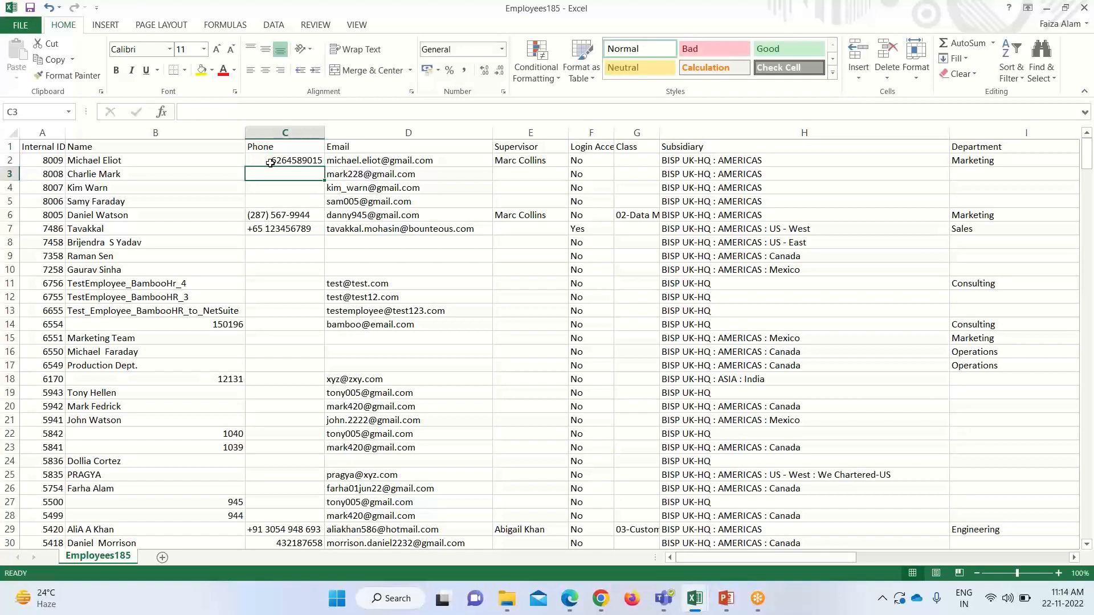
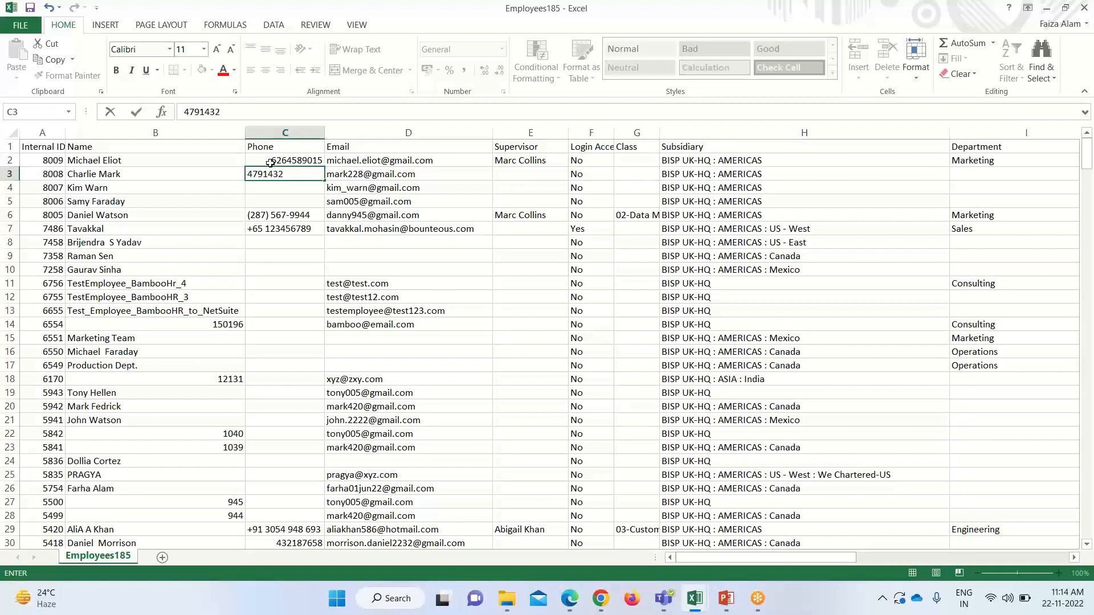
pyautogui.press('Return')
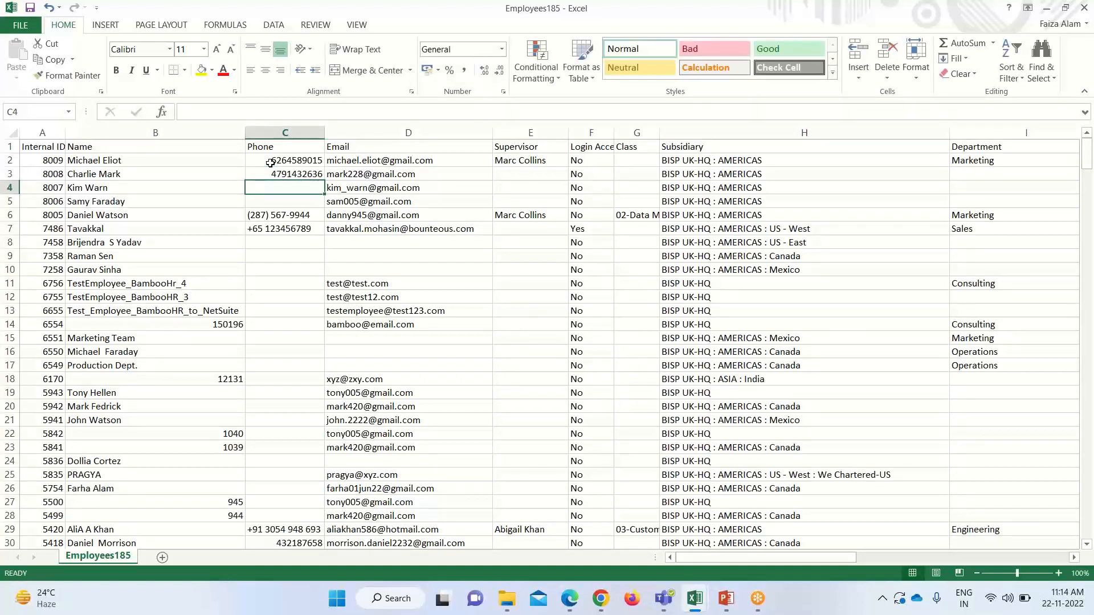
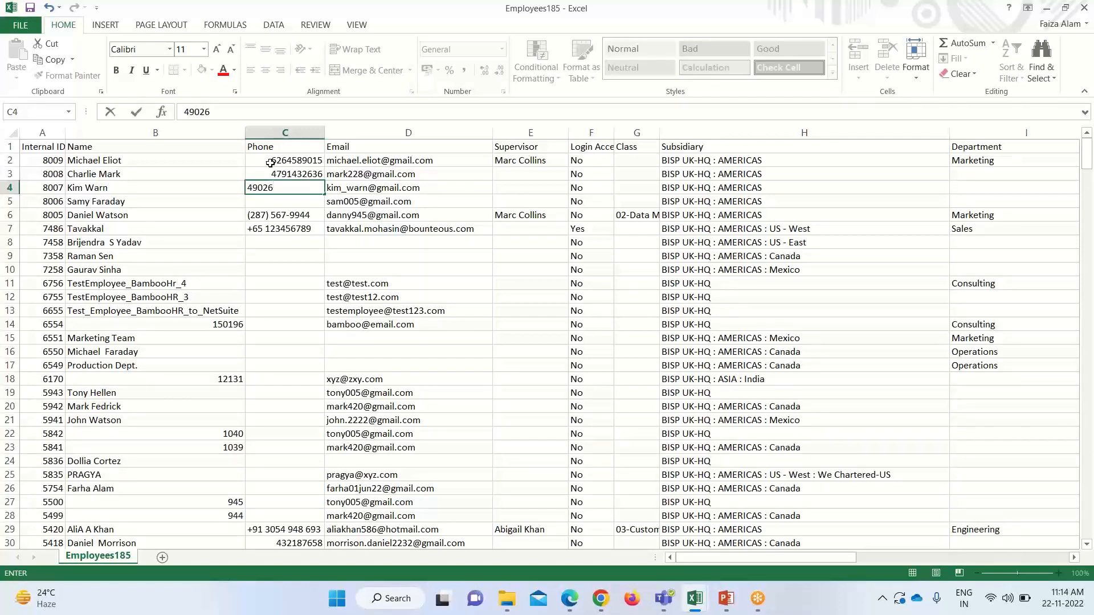
pyautogui.press('Return')
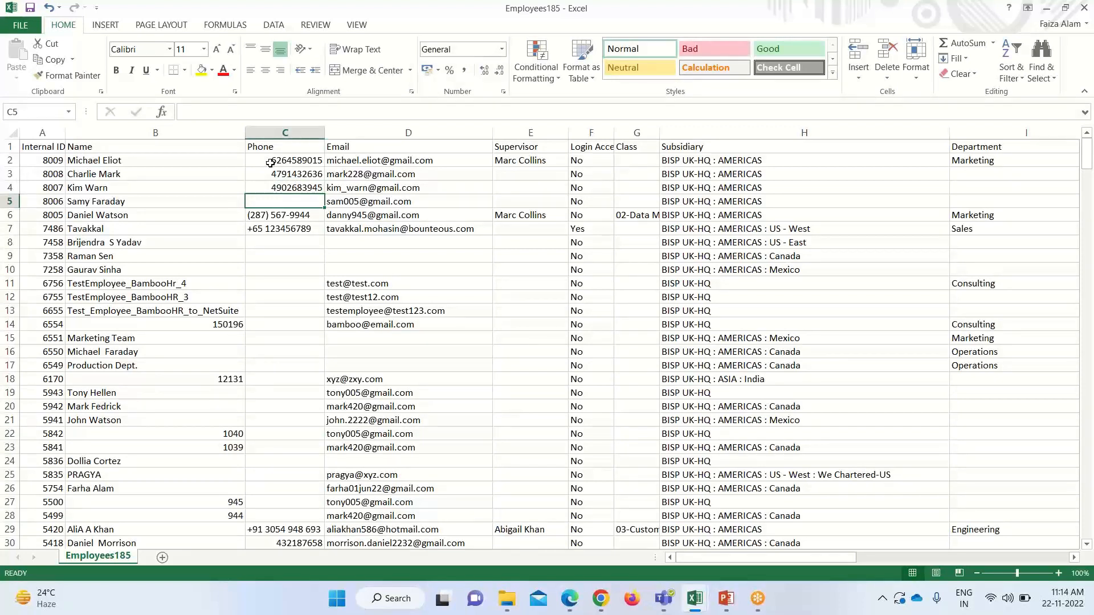
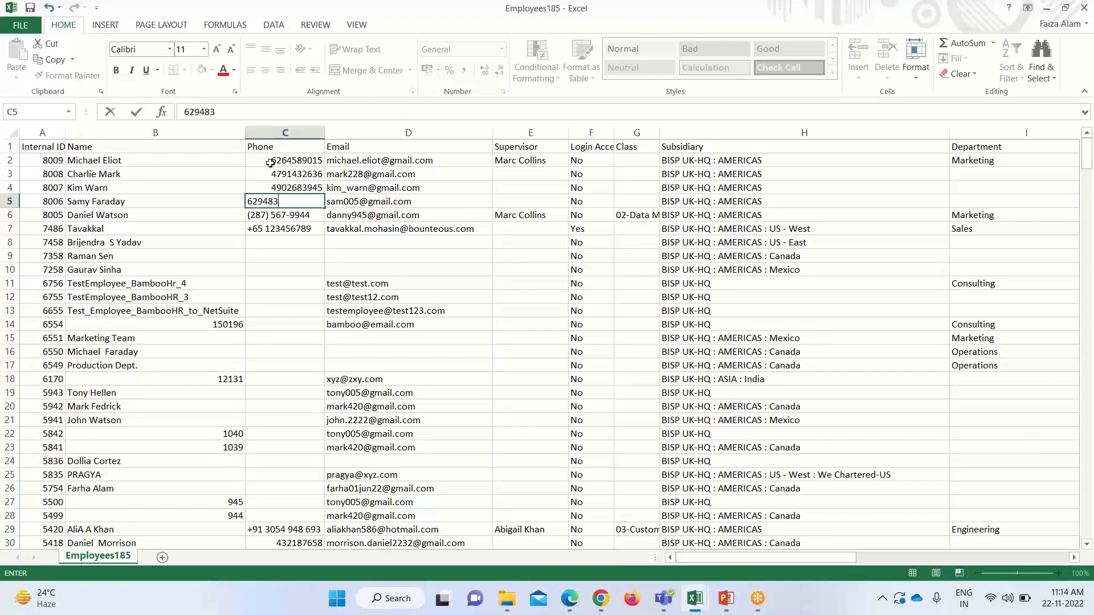
pyautogui.press('Return')
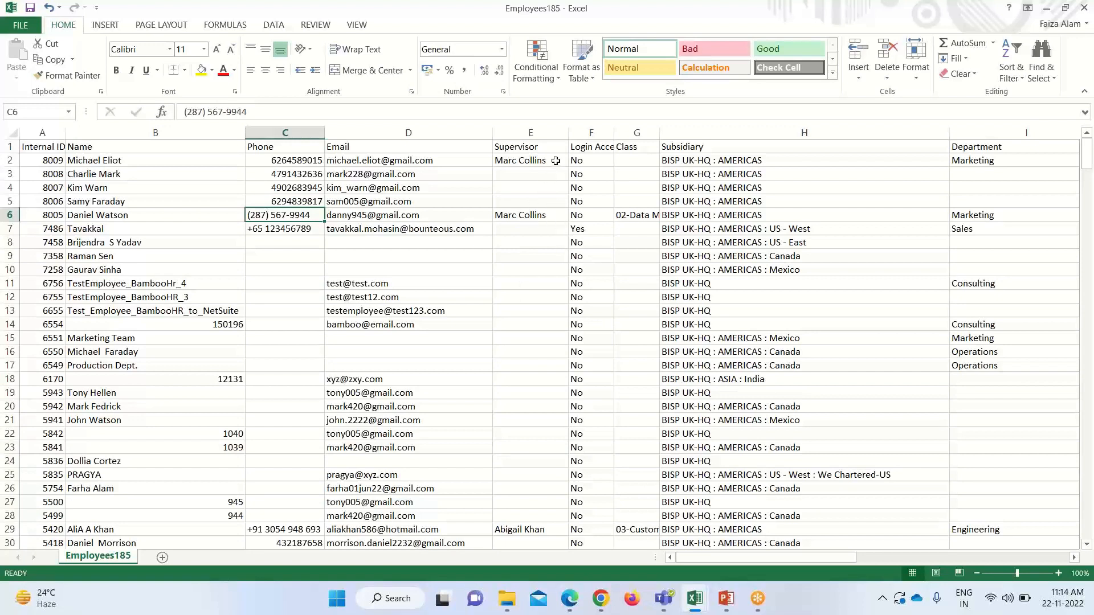
# Copy the first employee's supervisor from E2 into E3:E5
pyautogui.click(555, 160)
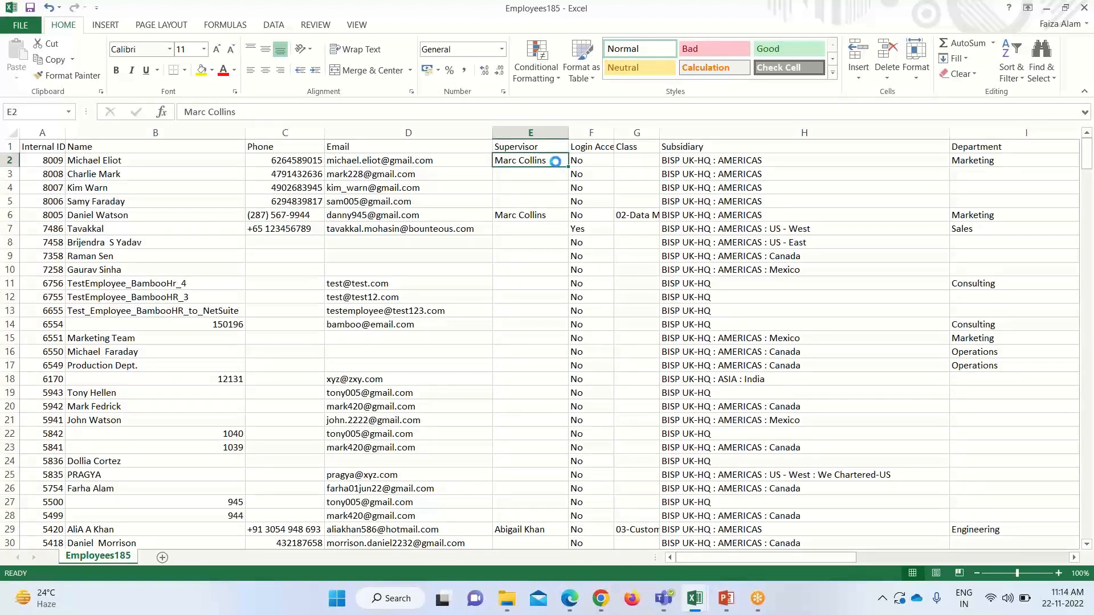
pyautogui.hotkey('ctrl', 'c')
pyautogui.moveTo(551, 171); pyautogui.dragTo(551, 199)
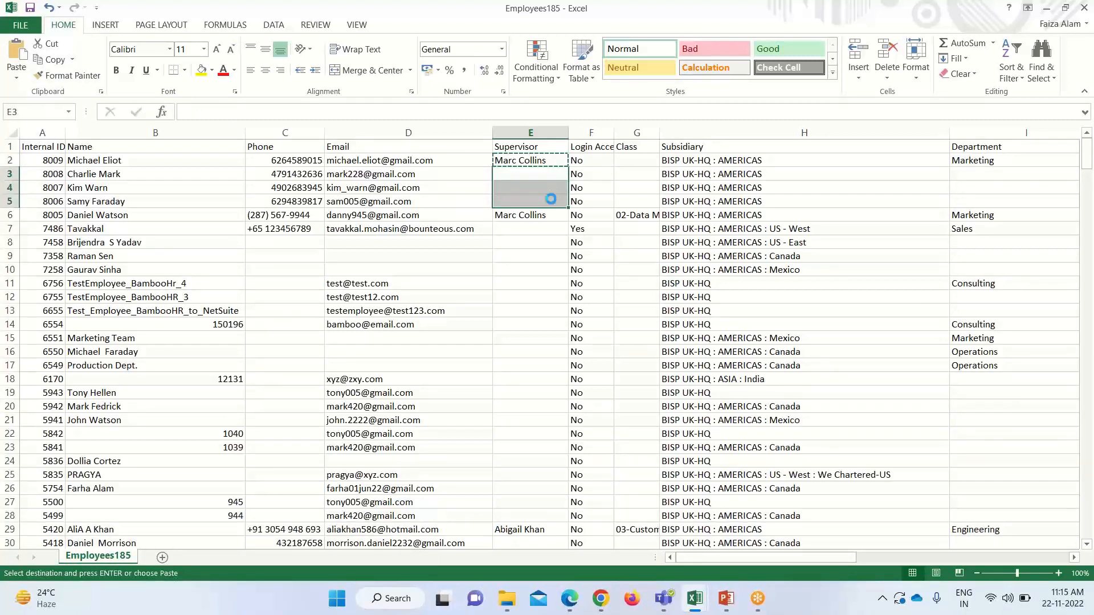
pyautogui.hotkey('ctrl', 'v')
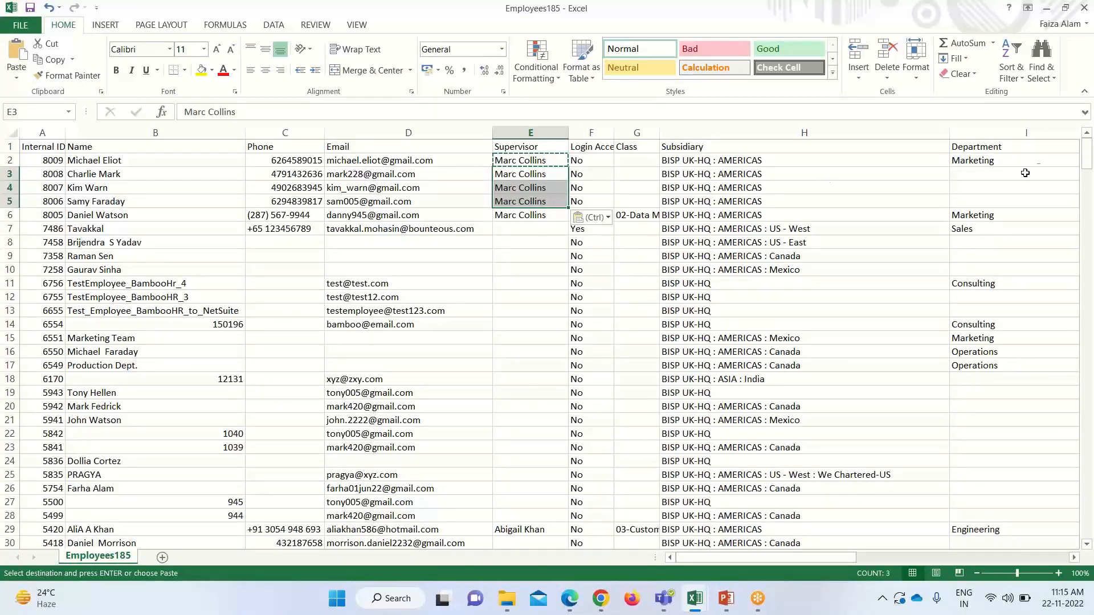
# Copy the Sales department value from I7 into Department cells I3:I5
pyautogui.click(962, 173)
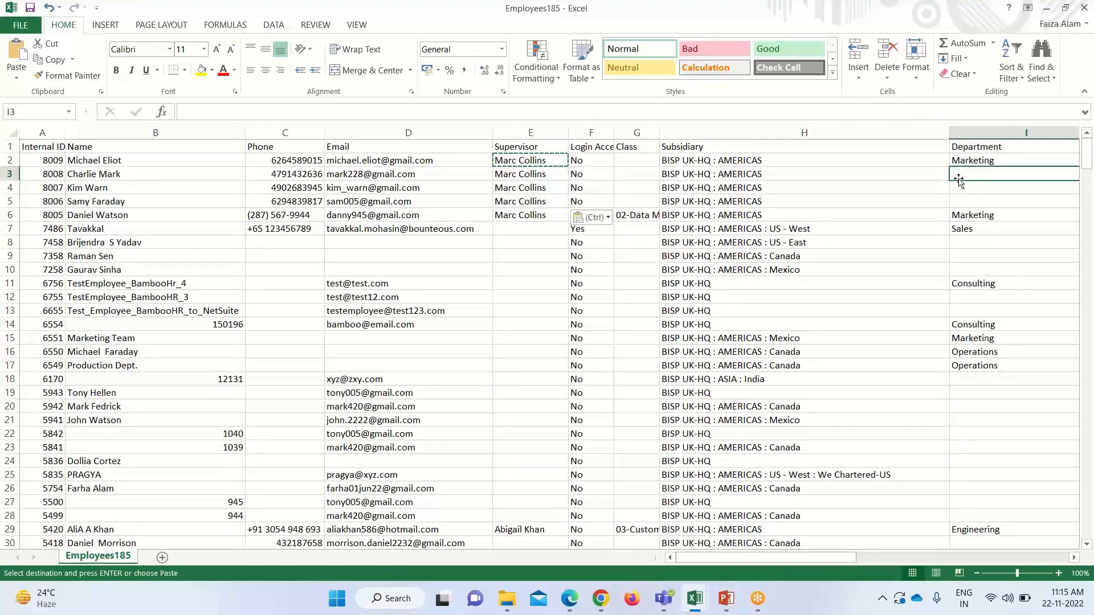
pyautogui.click(971, 230)
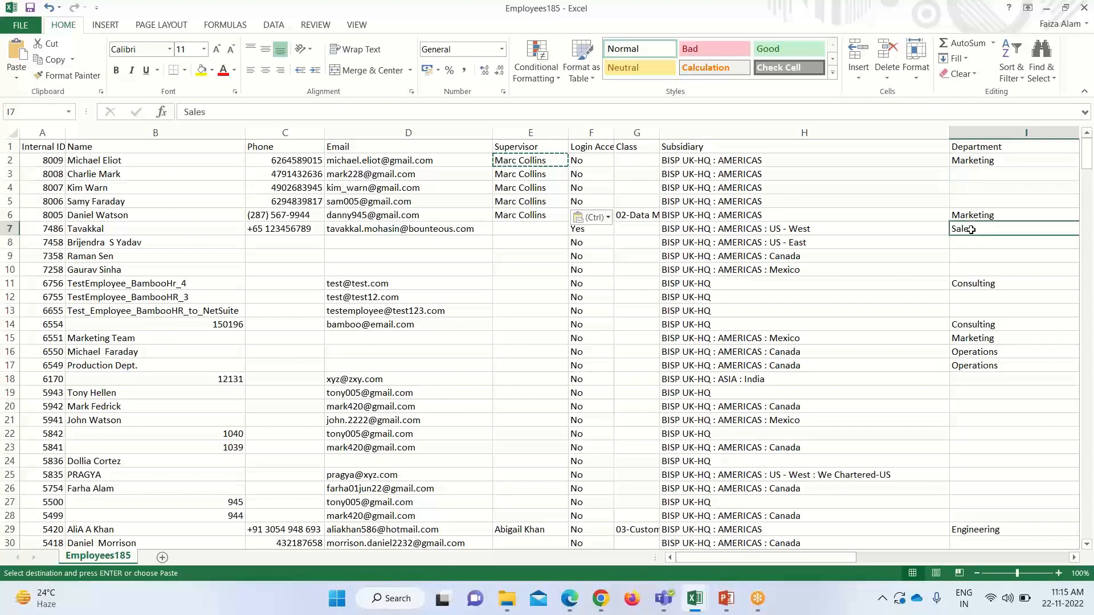
pyautogui.hotkey('ctrl', 'c')
pyautogui.moveTo(991, 170); pyautogui.dragTo(990, 201)
pyautogui.hotkey('ctrl', 'v')
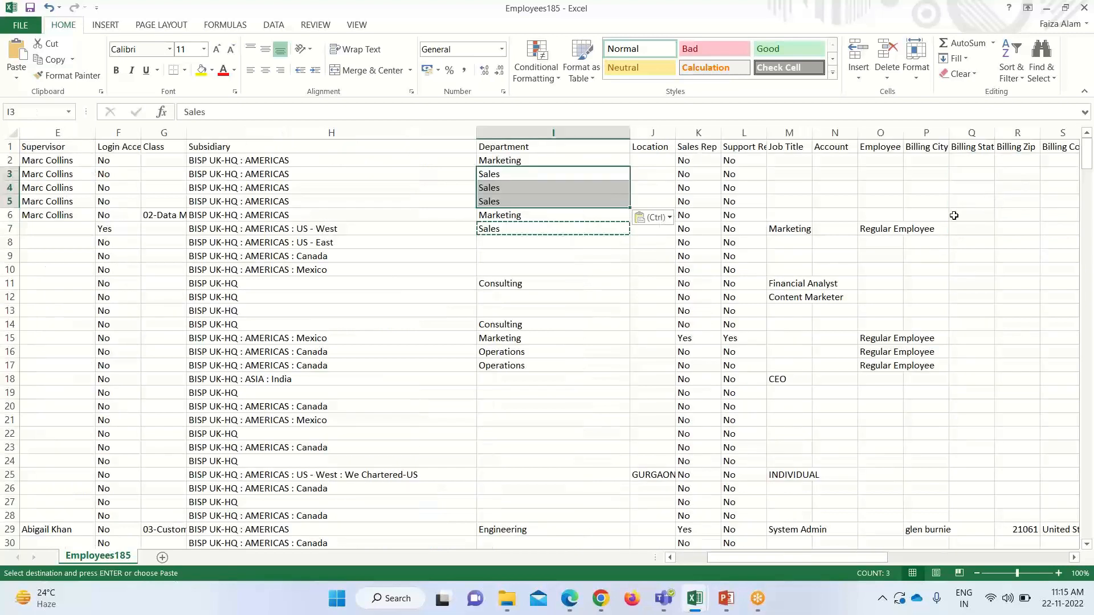
# Scroll the sheet back left until column A is visible again
pyautogui.click(670, 558)
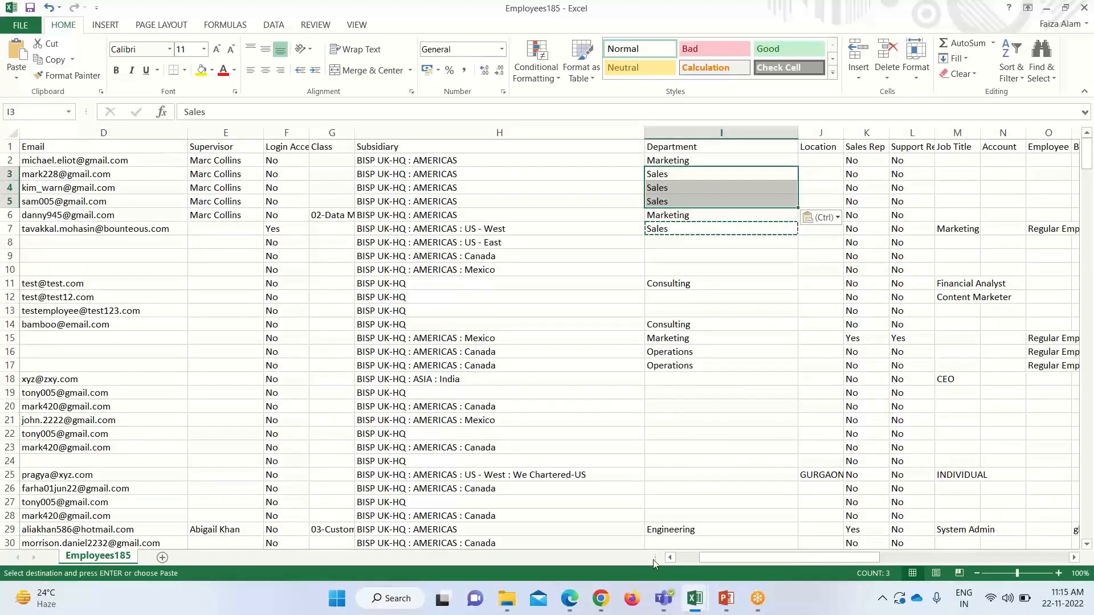
pyautogui.click(671, 557)
pyautogui.click(671, 558)
pyautogui.click(670, 558)
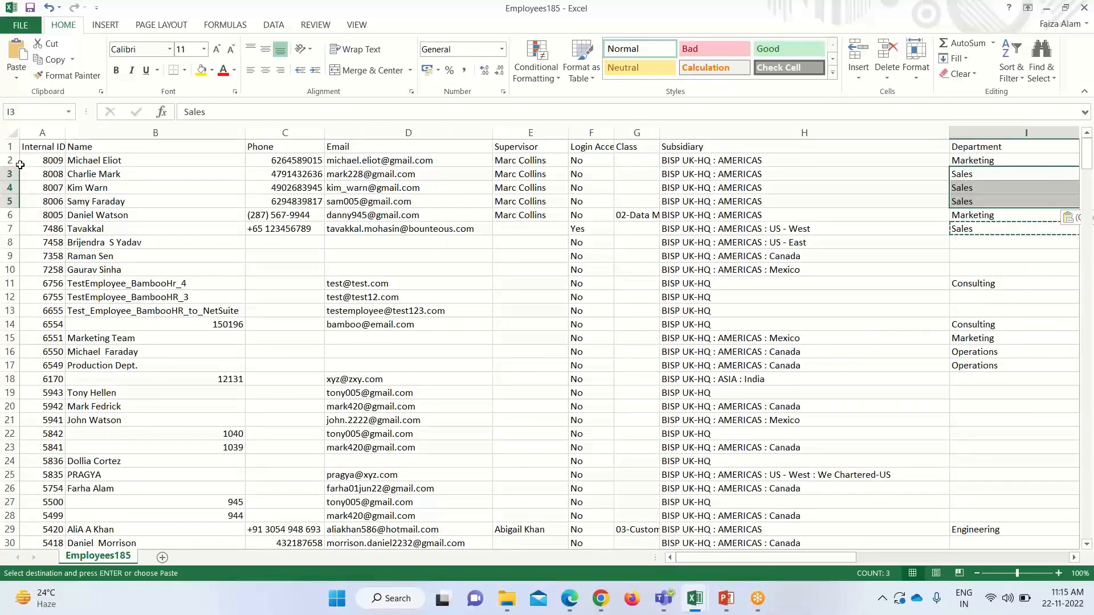
# Copy the header and first four employee rows (A1:I5) into a new Sheet1
pyautogui.moveTo(24, 148); pyautogui.dragTo(986, 201)
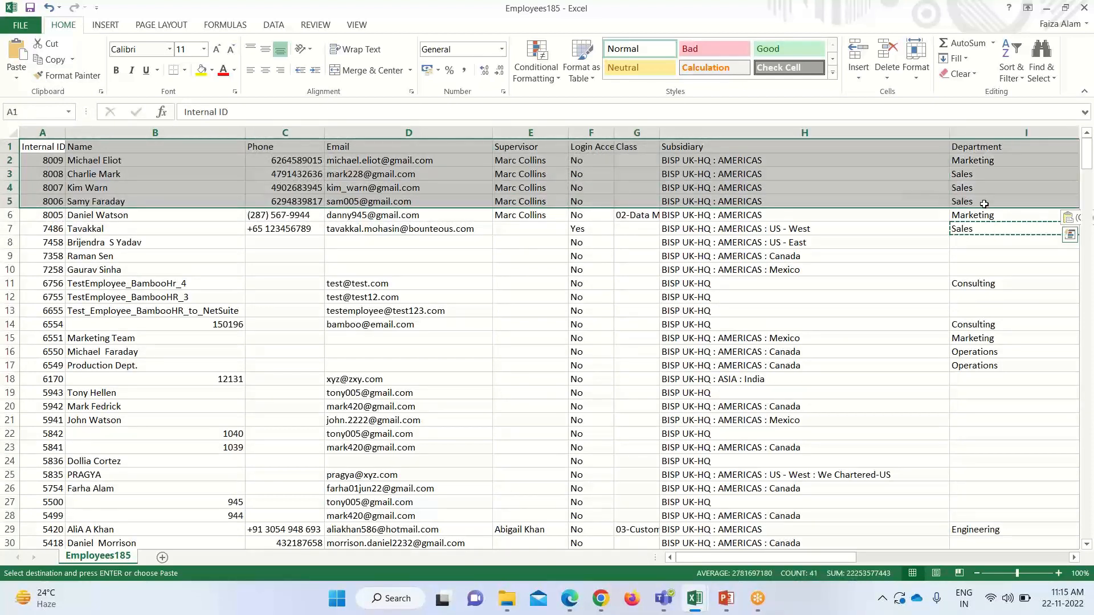
pyautogui.hotkey('ctrl', 'c')
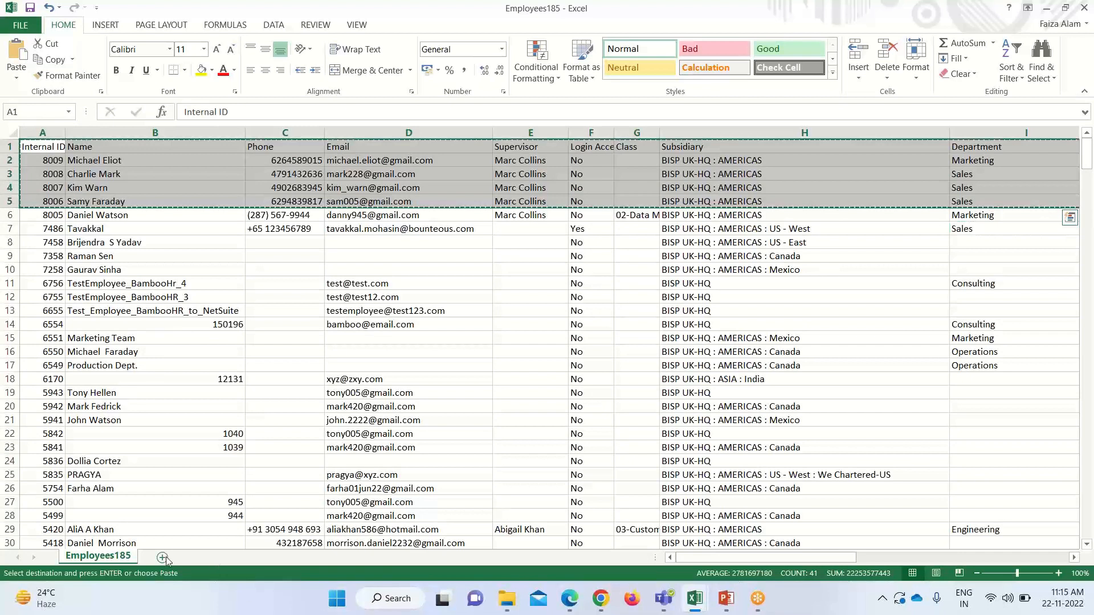
pyautogui.click(162, 557)
pyautogui.hotkey('ctrl', 'v')
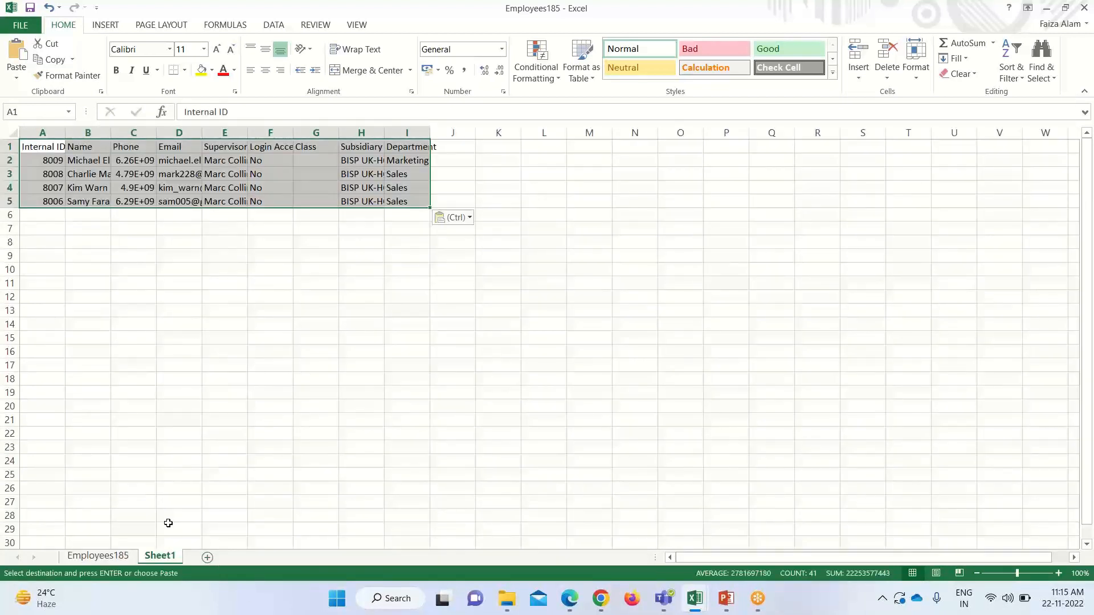
# Delete the Name, Email, Login Access, Class and Subsidiary columns from Sheet1
pyautogui.rightClick(99, 134)
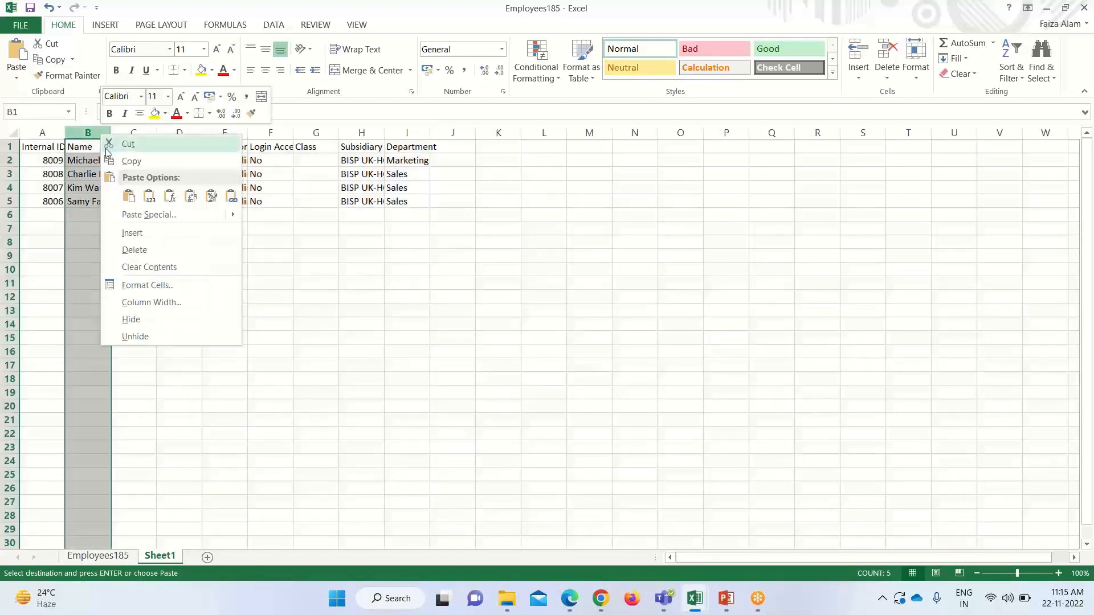
pyautogui.click(166, 249)
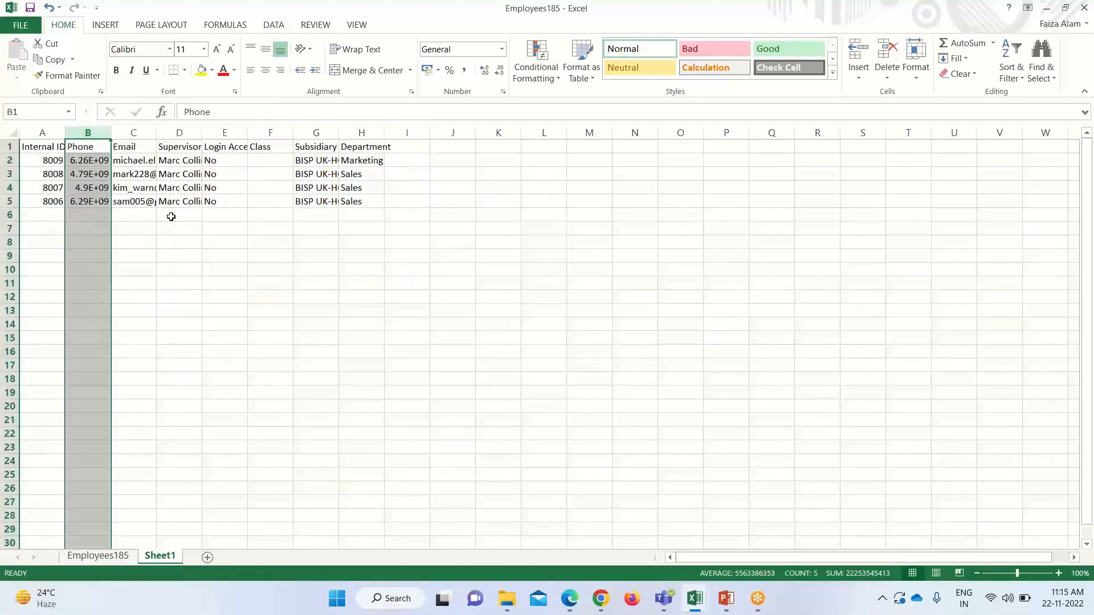
pyautogui.rightClick(137, 134)
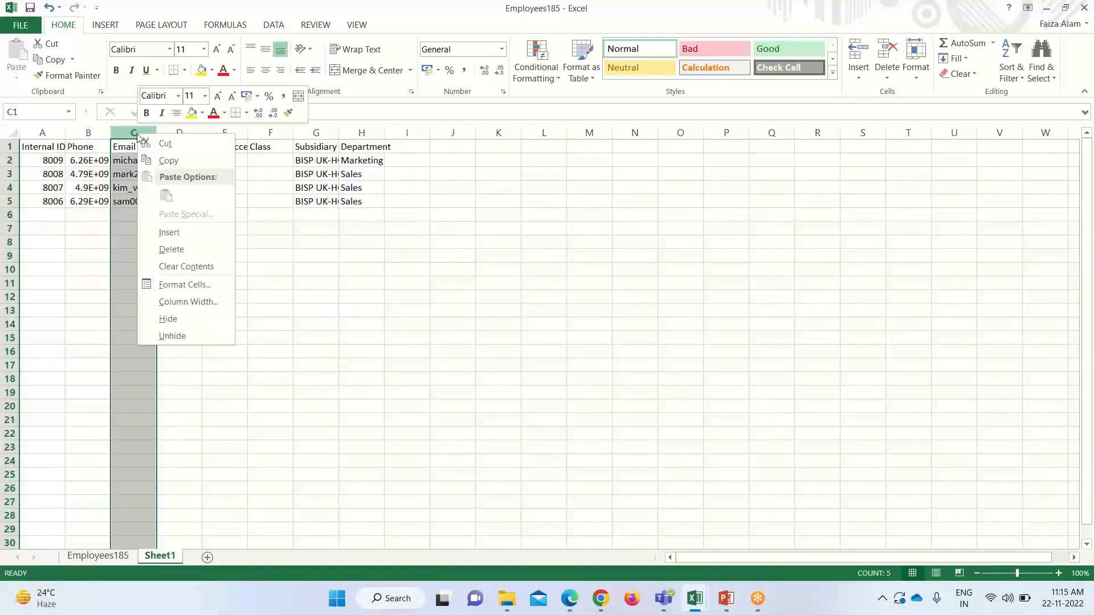
pyautogui.click(193, 251)
pyautogui.rightClick(169, 129)
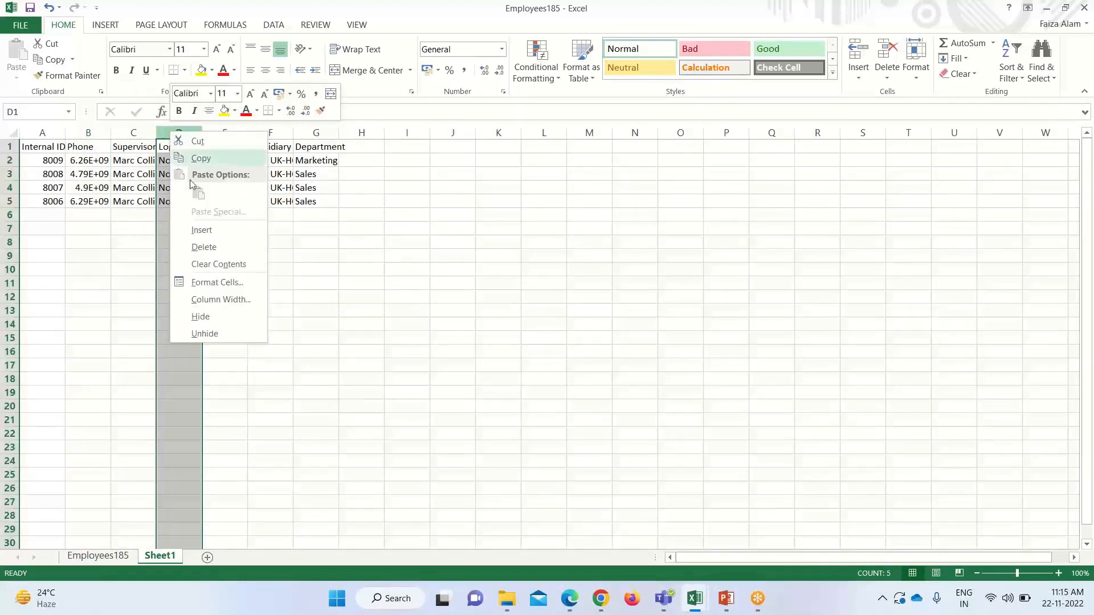
pyautogui.click(206, 246)
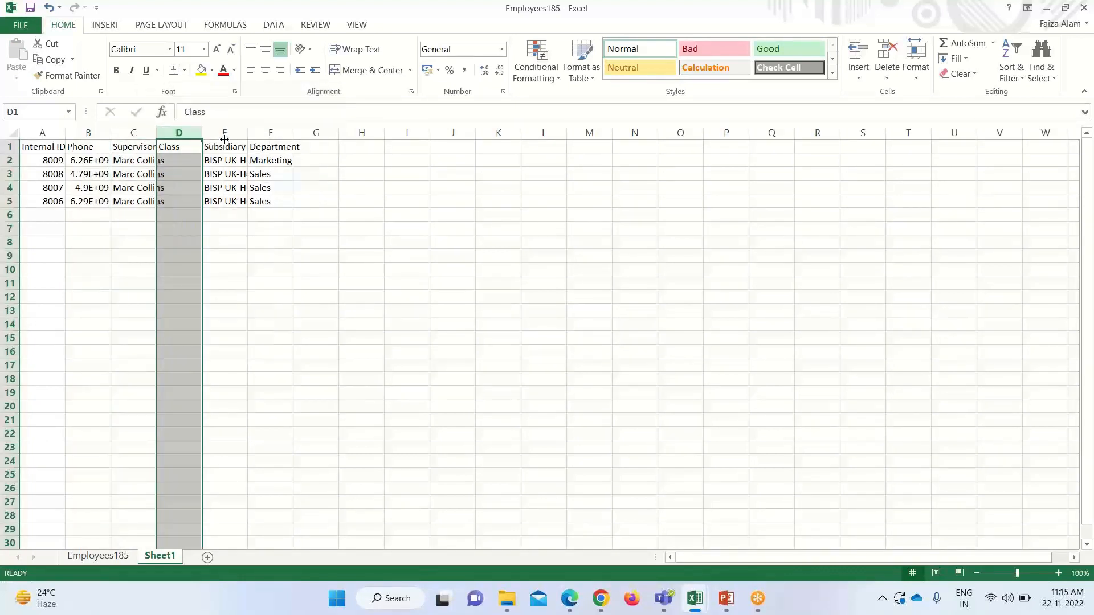
pyautogui.rightClick(197, 135)
pyautogui.click(229, 251)
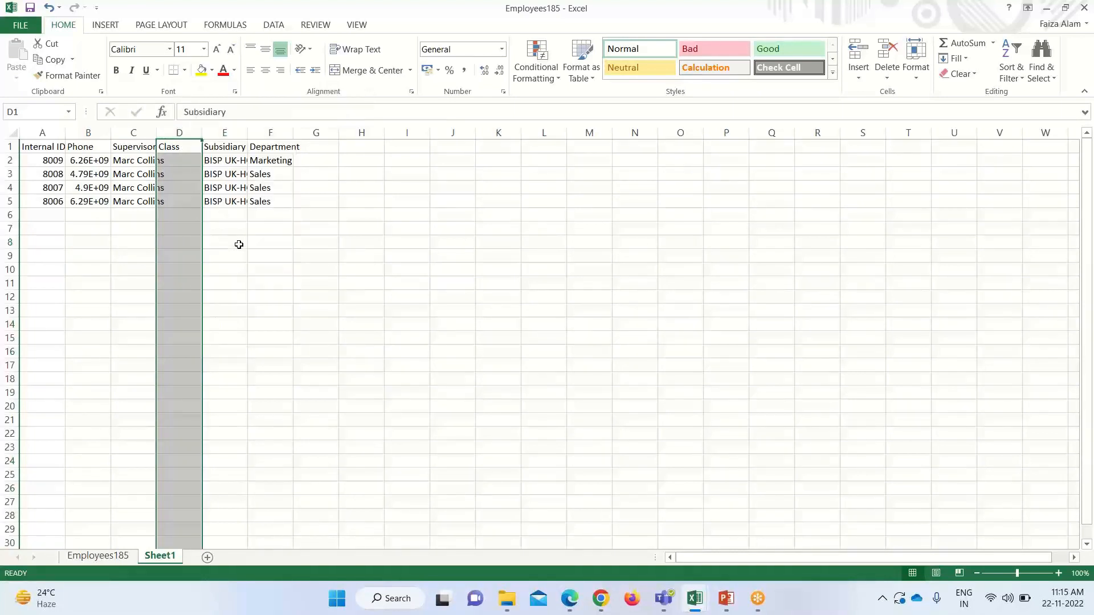
pyautogui.rightClick(190, 135)
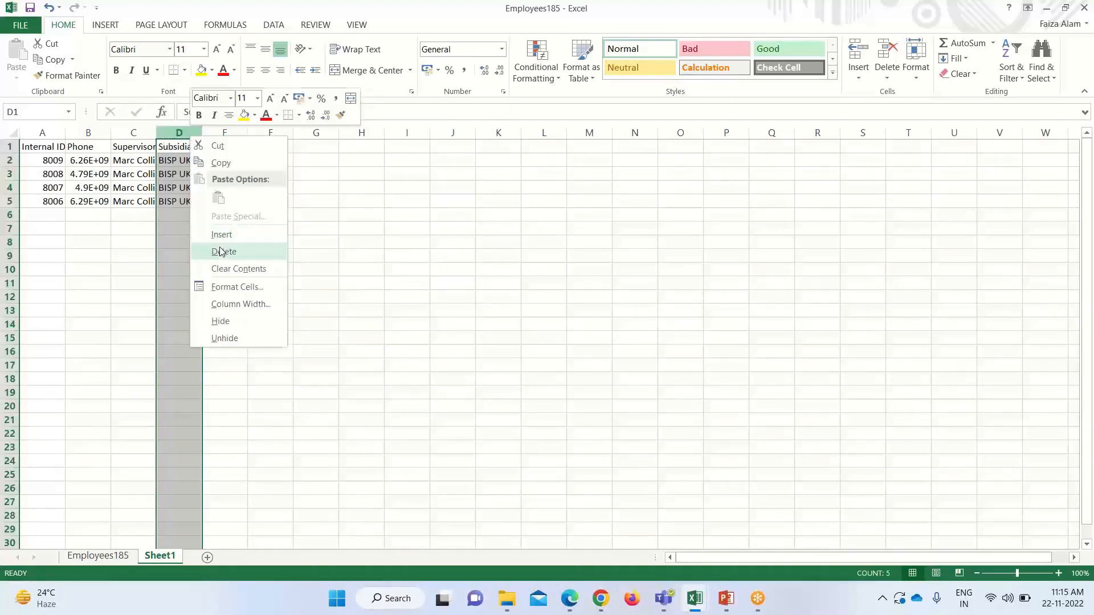
pyautogui.click(222, 252)
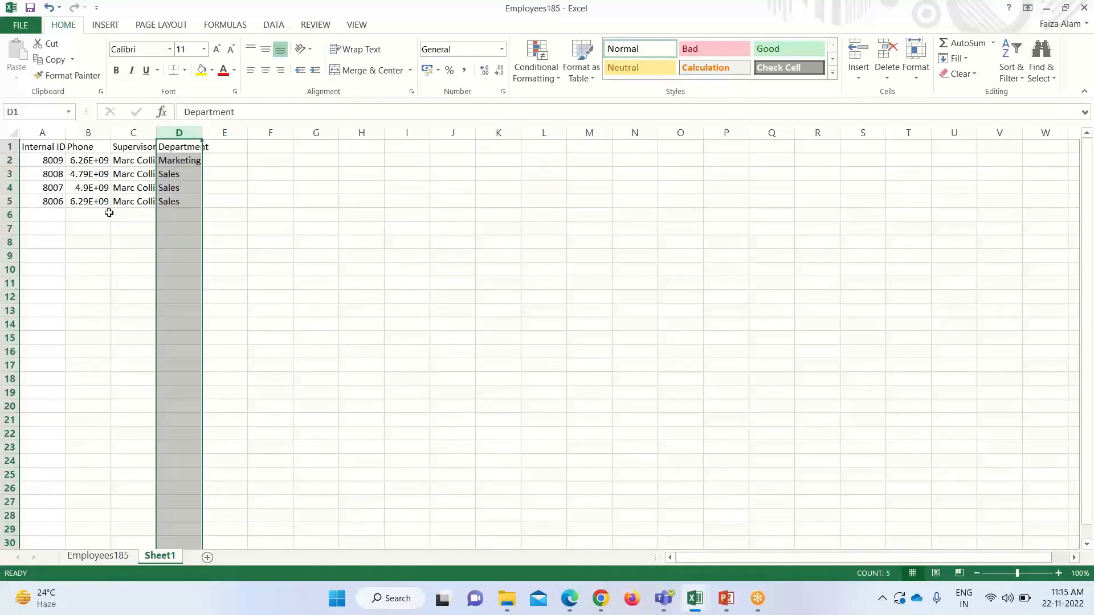
# AutoFit the Phone, Supervisor and Department columns, keeping C2's supervisor name intact
pyautogui.doubleClick(111, 132)
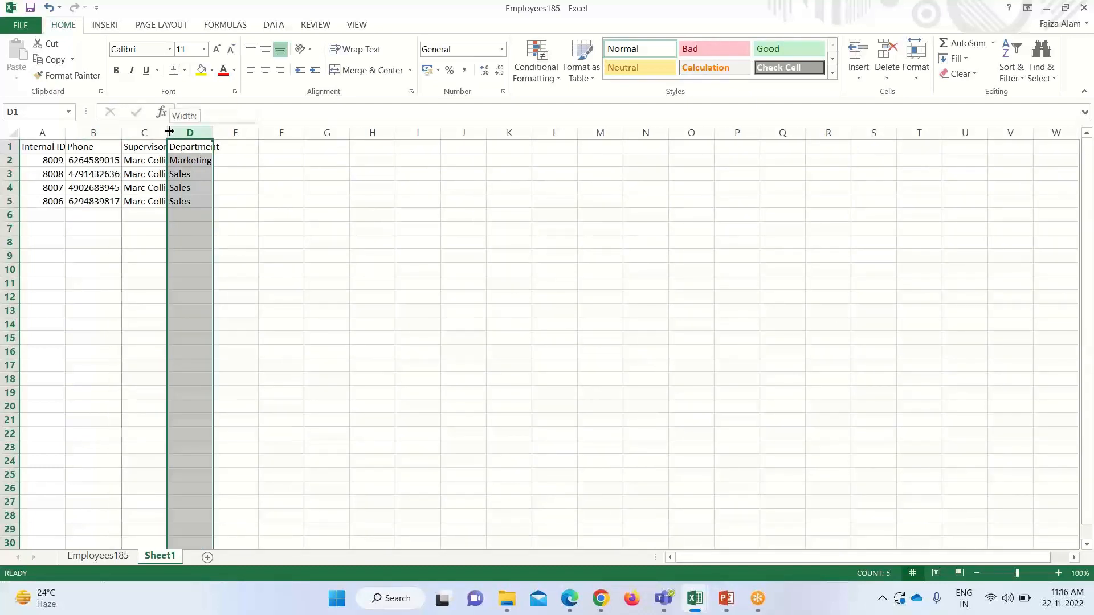
pyautogui.doubleClick(164, 133)
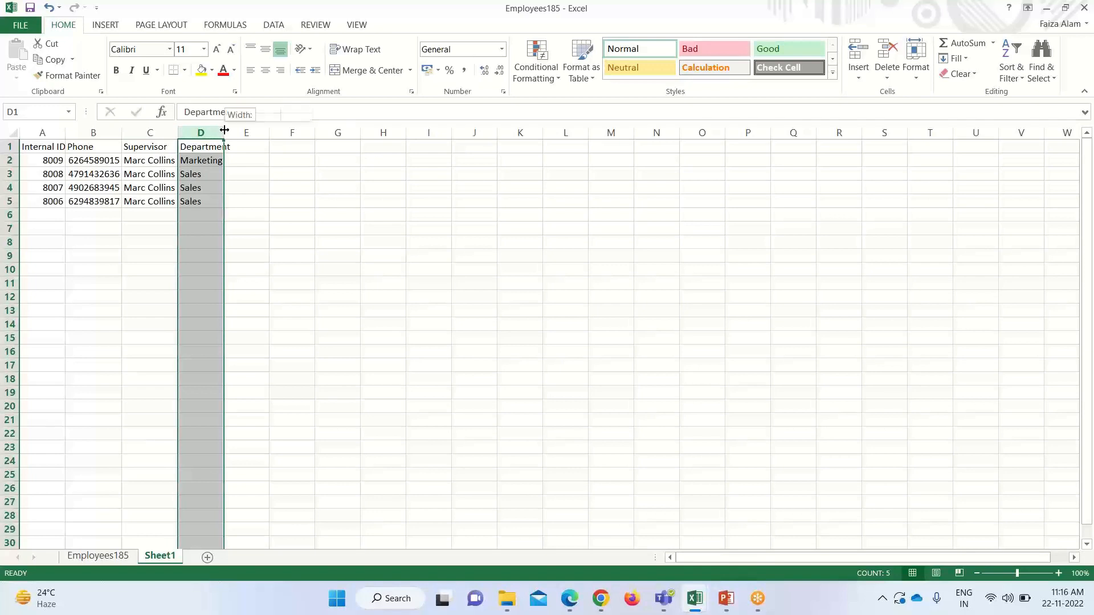
pyautogui.doubleClick(225, 130)
pyautogui.click(143, 162)
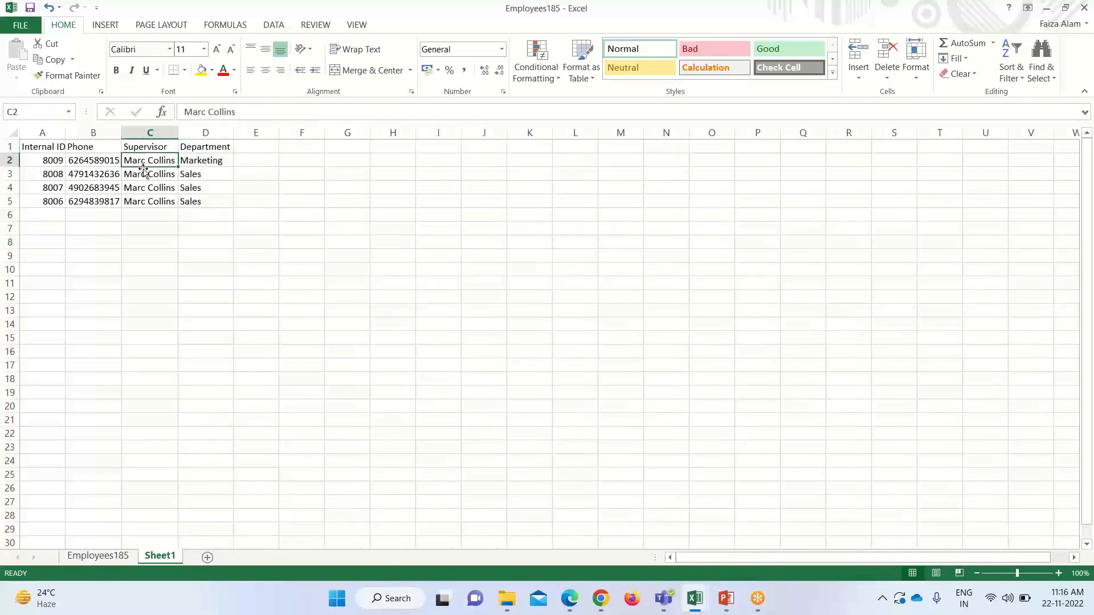
pyautogui.press('BackSpace')
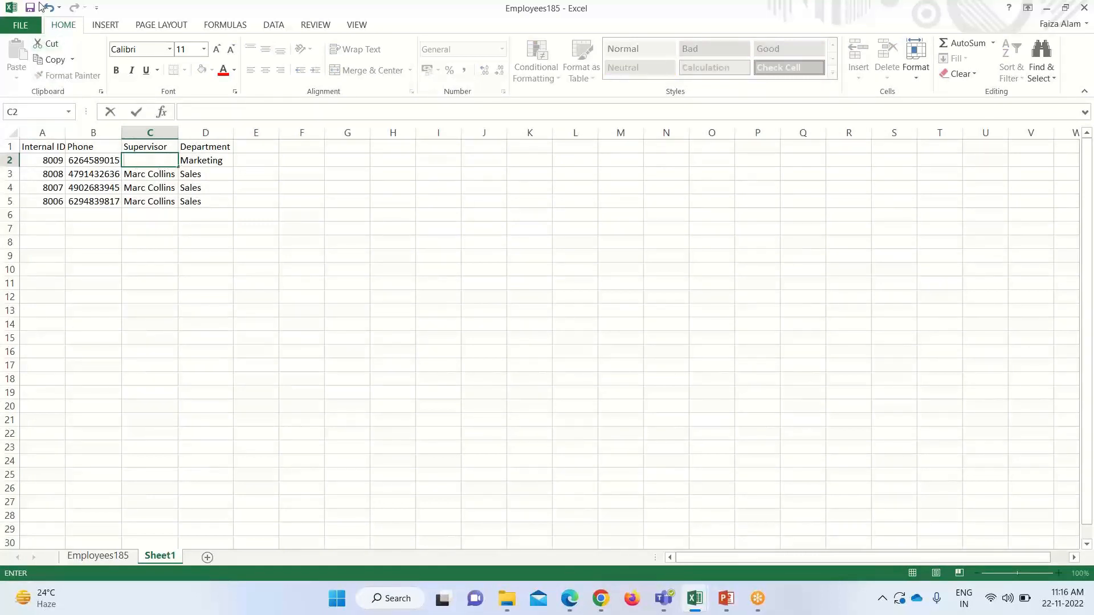
pyautogui.click(49, 7)
pyautogui.click(260, 308)
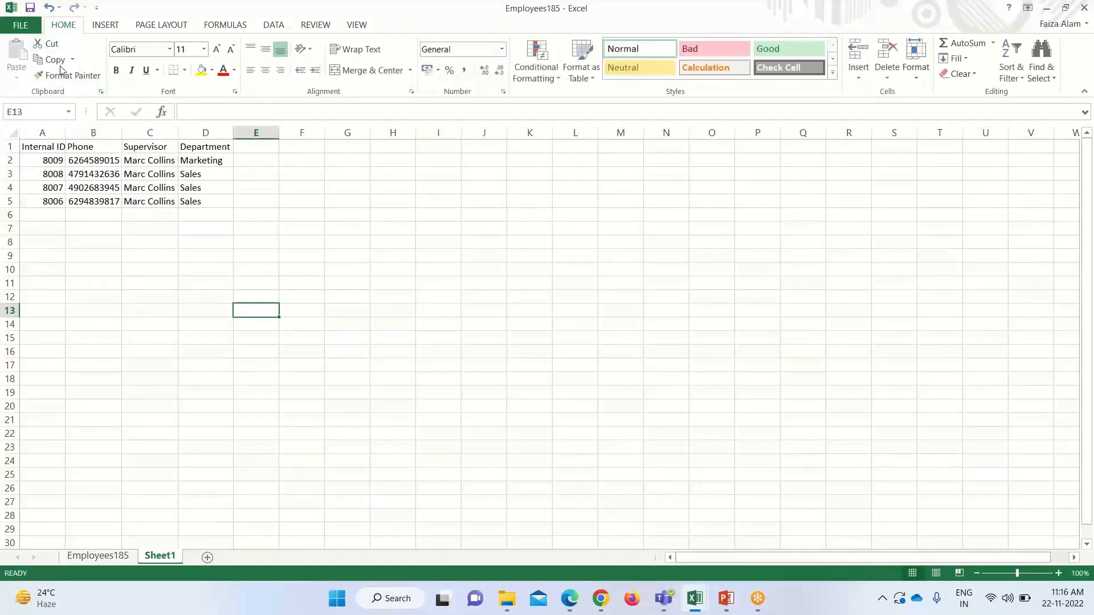
# Save Sheet1 in CSV format and return to NetSuite's Employees page
pyautogui.click(30, 8)
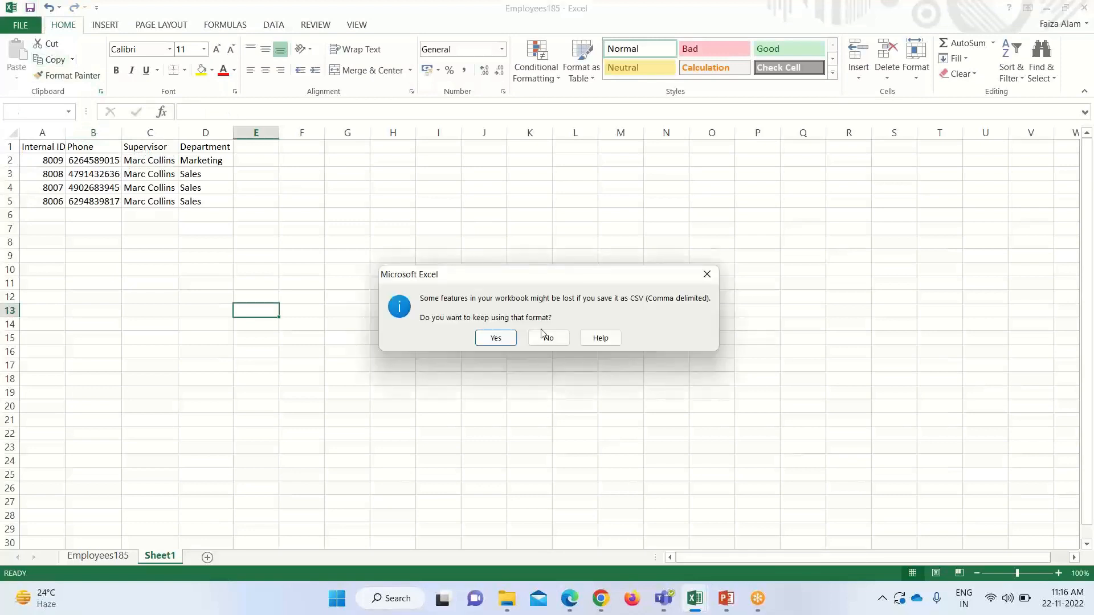
pyautogui.click(501, 339)
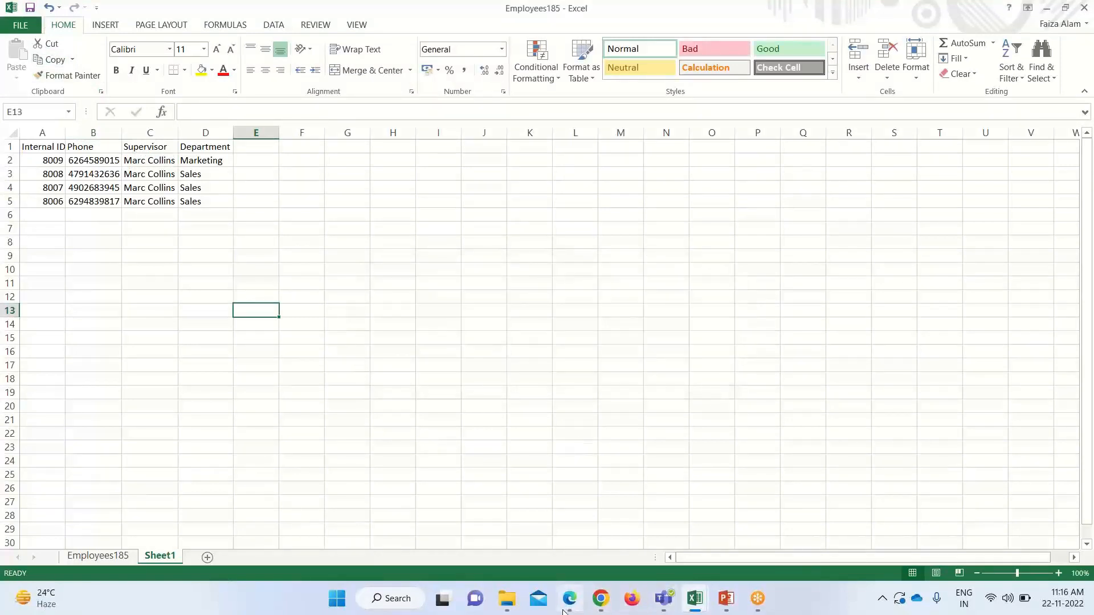
pyautogui.click(562, 612)
pyautogui.click(541, 152)
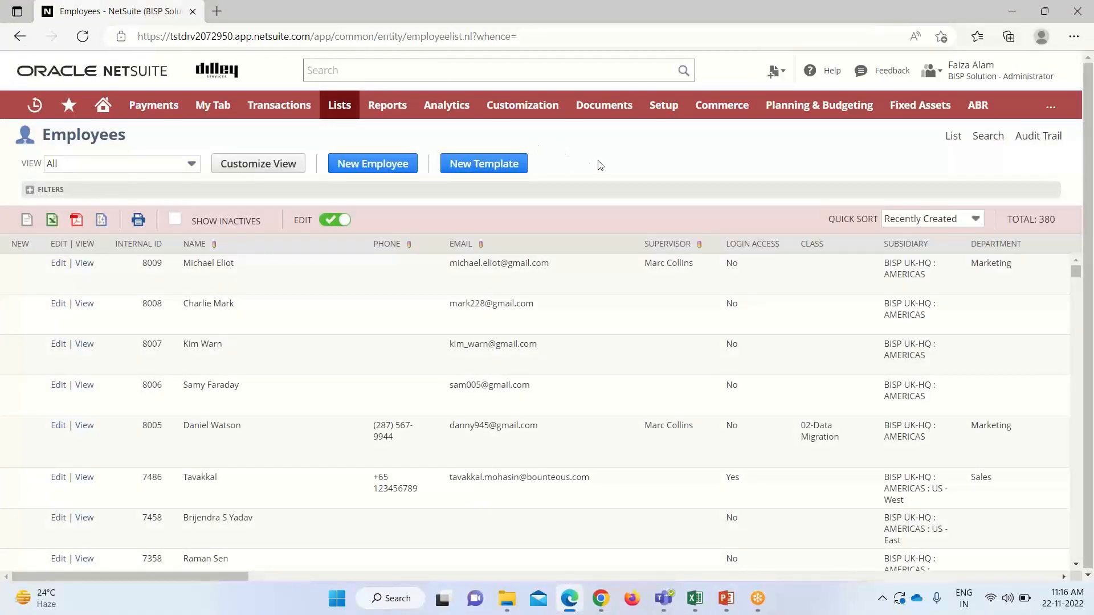
# Launch the NetSuite CSV import and dismiss the welcome message
pyautogui.moveTo(661, 105)
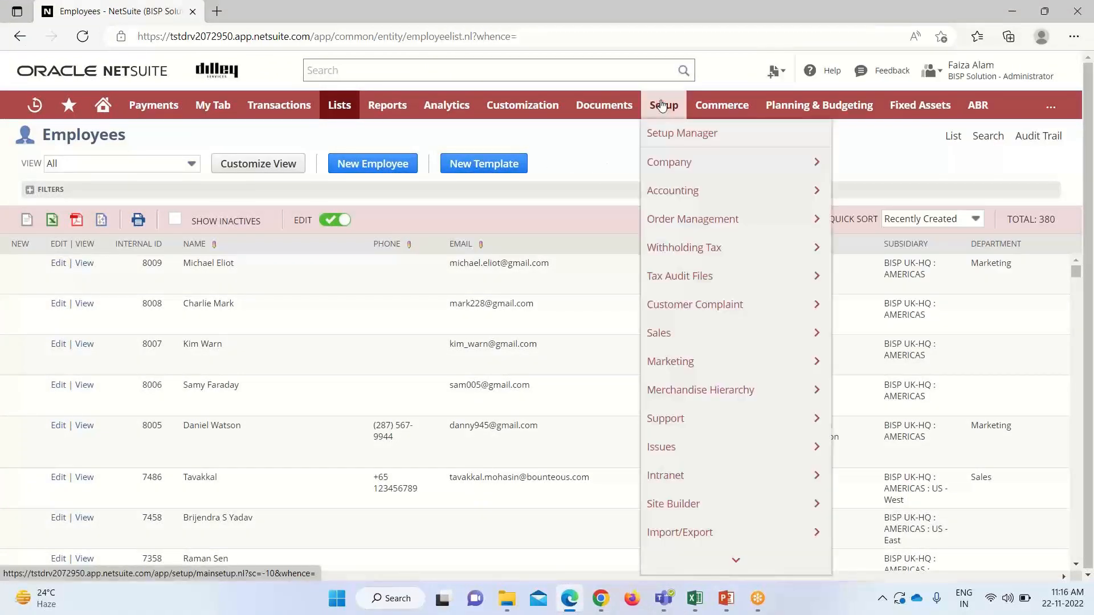
pyautogui.moveTo(741, 533)
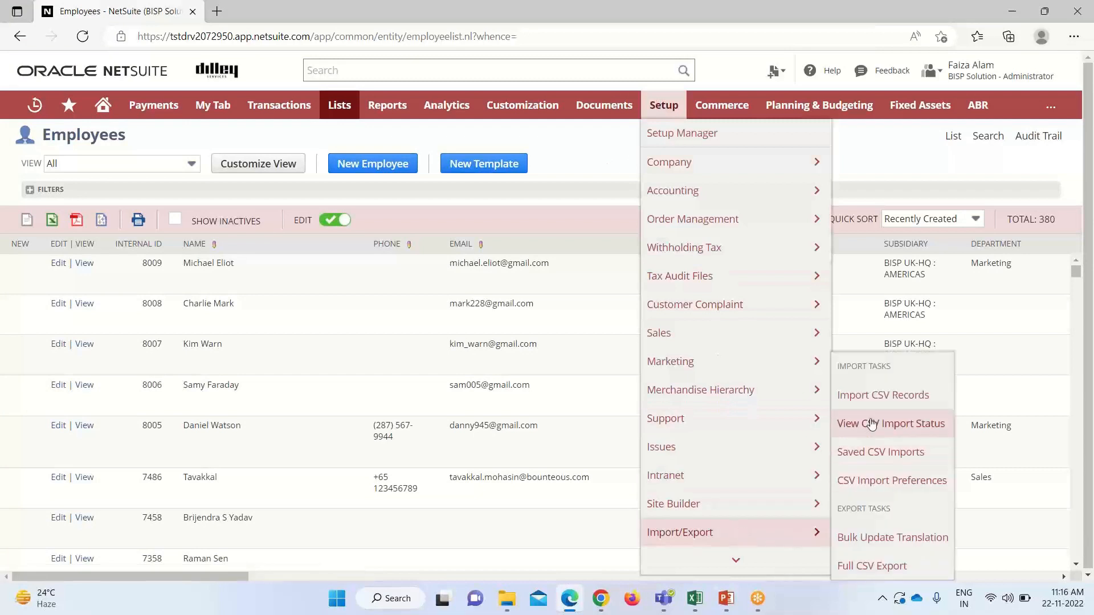
pyautogui.click(872, 402)
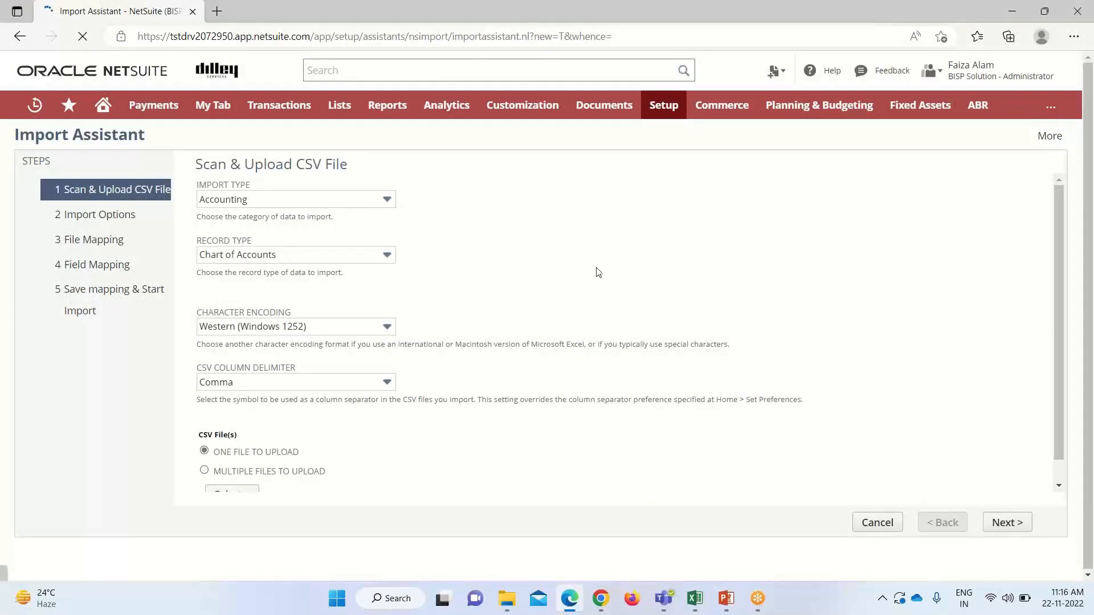
pyautogui.click(661, 340)
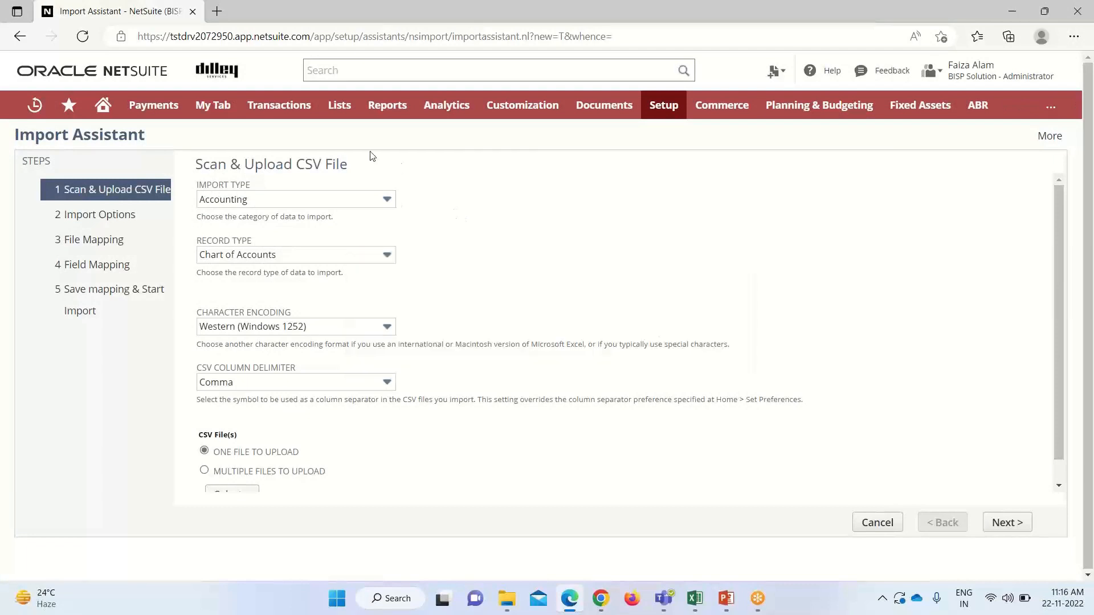
# Set the import type to Employees, attach Employees185.csv, and continue to import options
pyautogui.click(388, 201)
pyautogui.click(308, 339)
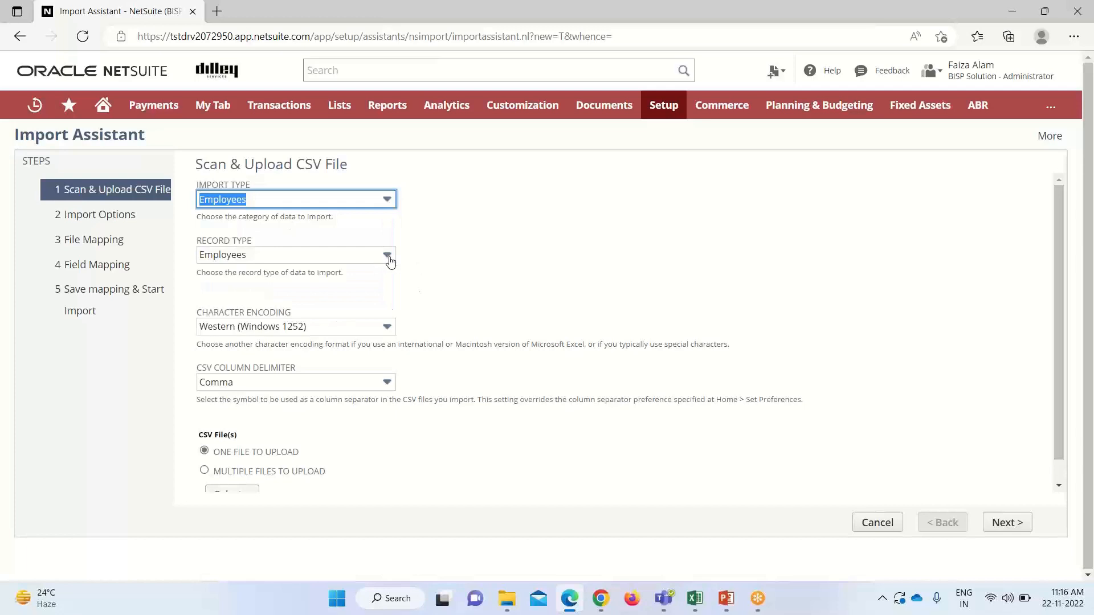
pyautogui.scroll(-1, 266, 414)
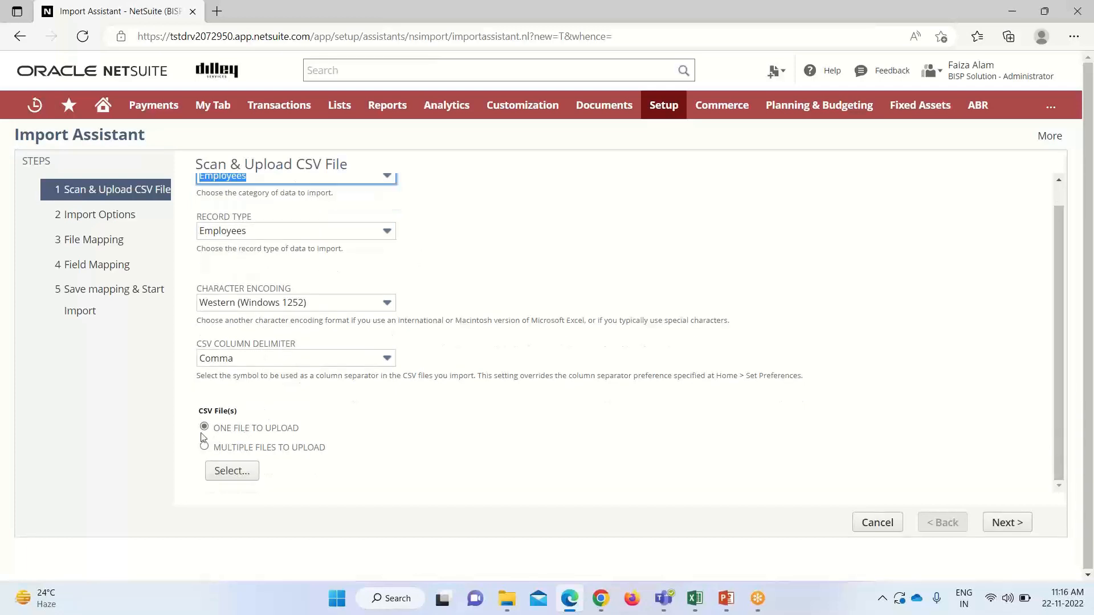
pyautogui.click(230, 471)
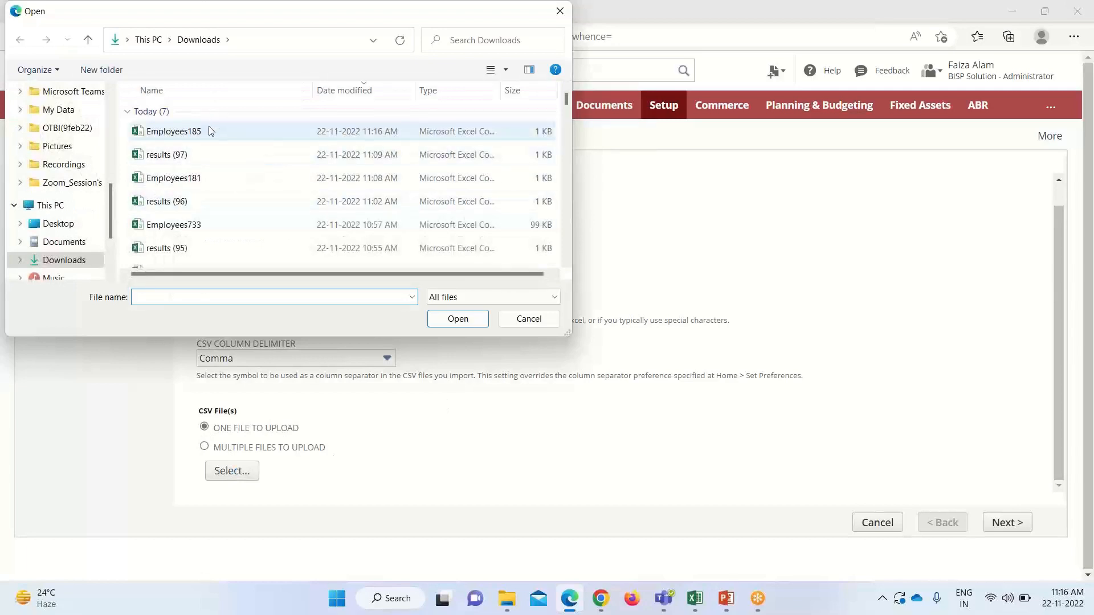
pyautogui.click(211, 131)
pyautogui.click(457, 319)
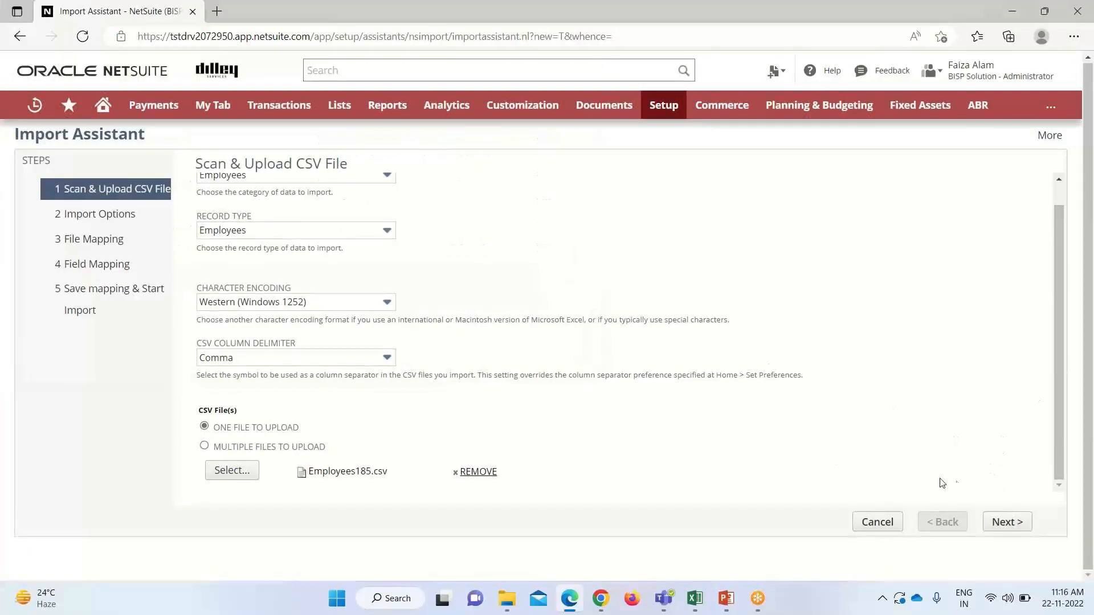
pyautogui.click(999, 523)
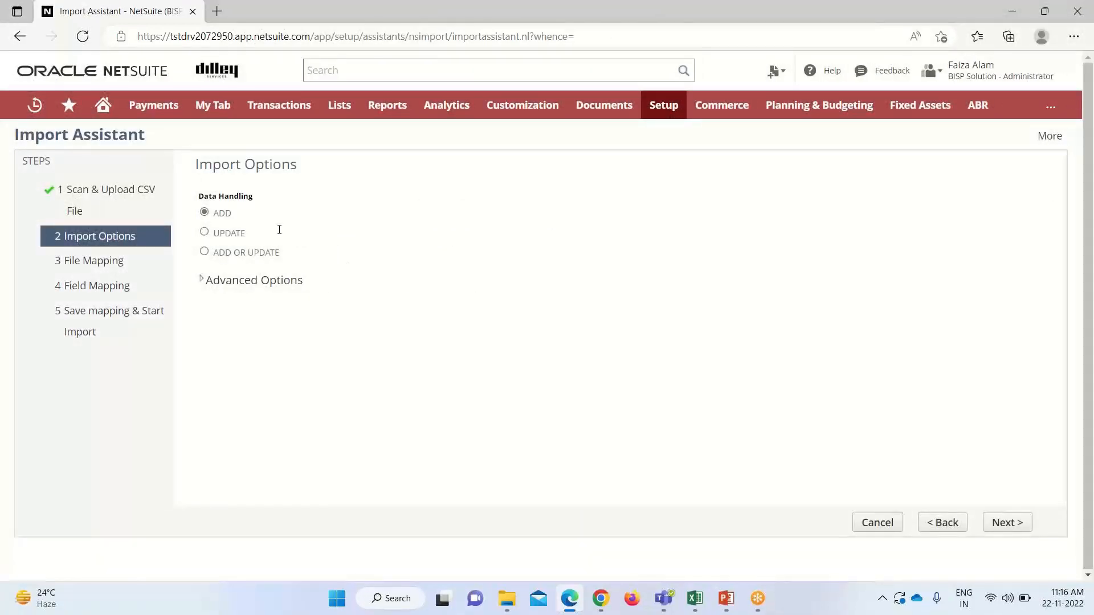
# Choose Update for existing records and proceed through file and field mapping
pyautogui.click(205, 233)
pyautogui.click(257, 285)
pyautogui.scroll(-2, 507, 399)
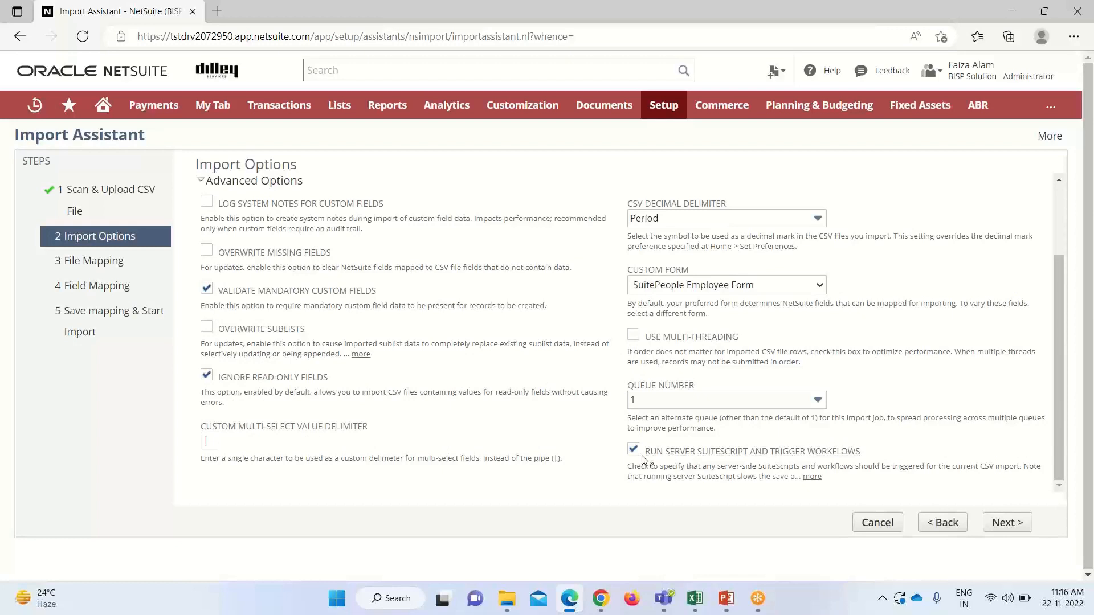
pyautogui.click(1000, 522)
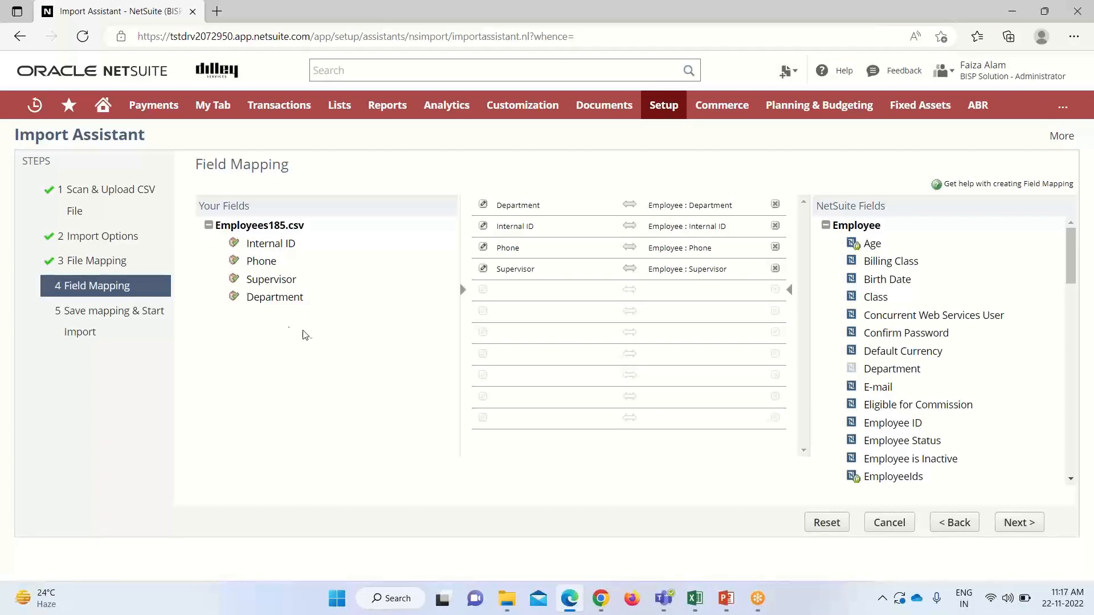
pyautogui.click(1018, 523)
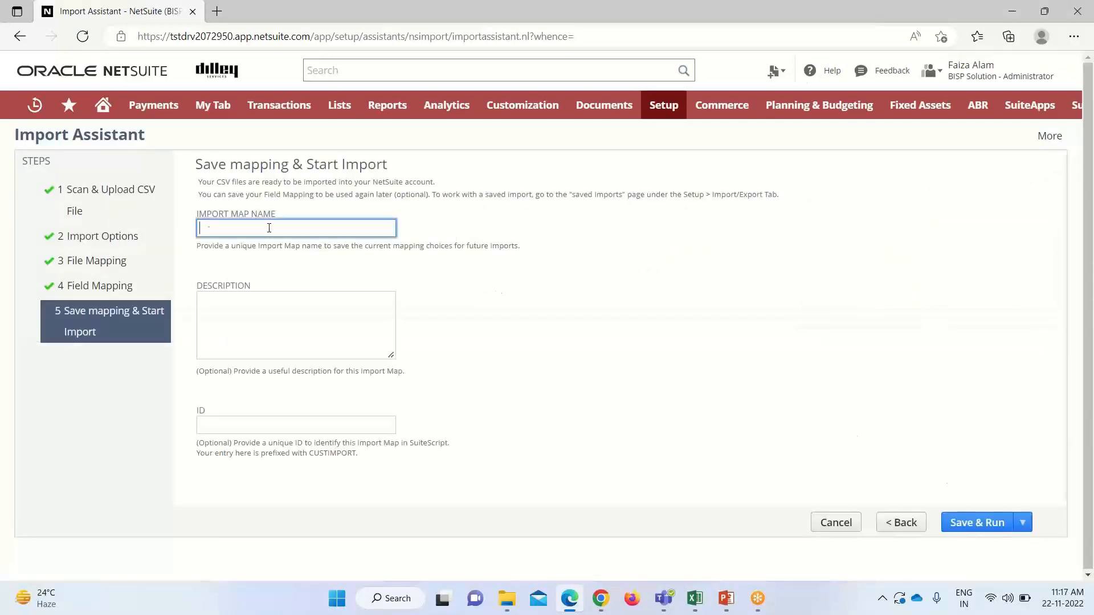
# Name the map 'Updated Employee Import', save and run it, then check its job status
pyautogui.click(209, 223)
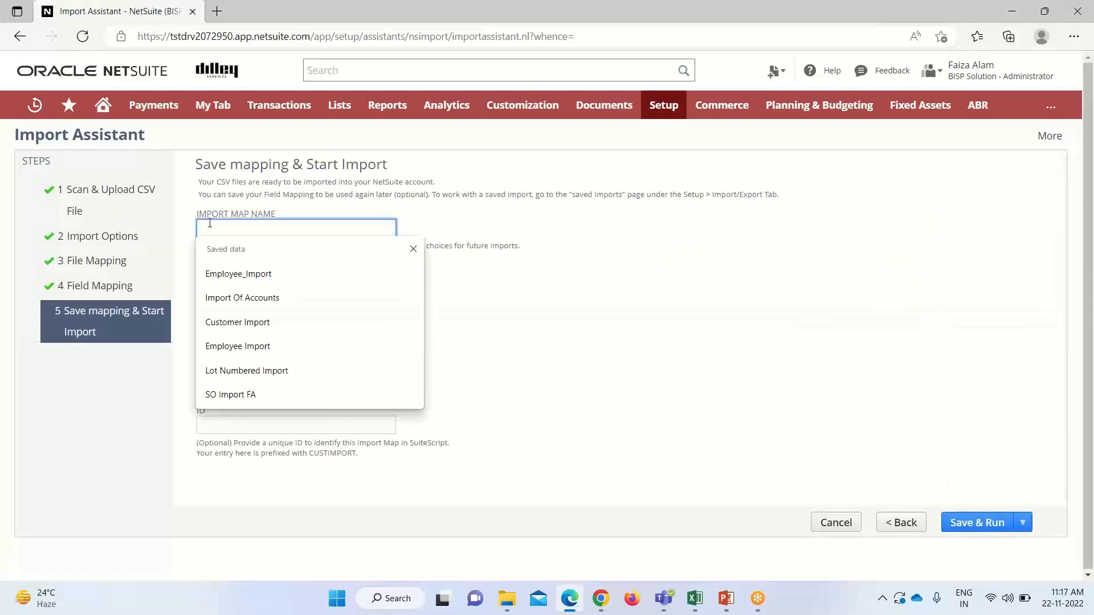
pyautogui.write('Up')
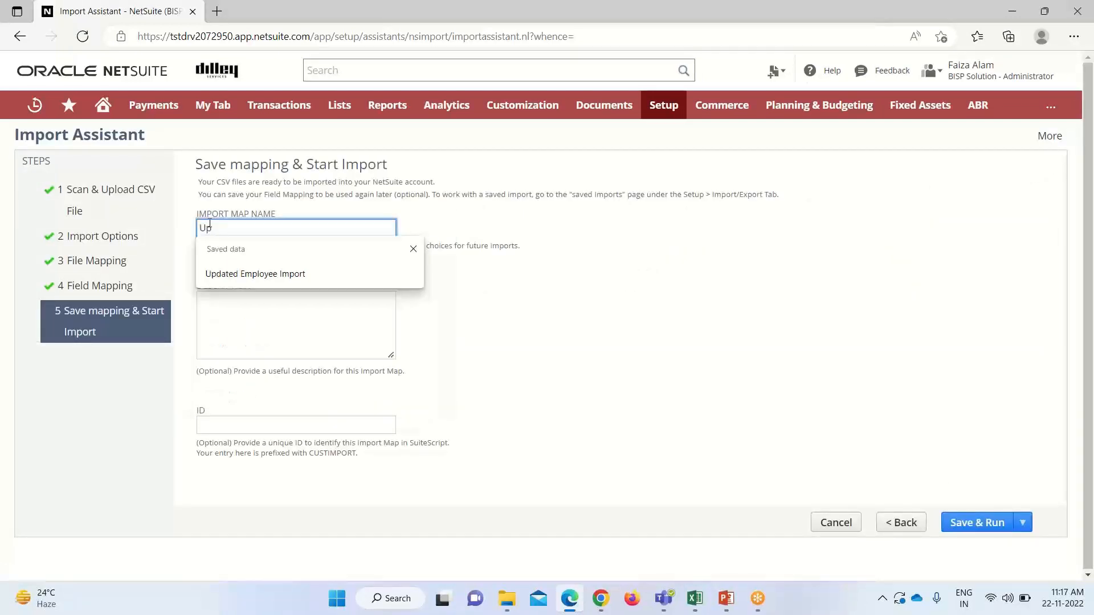
pyautogui.click(230, 273)
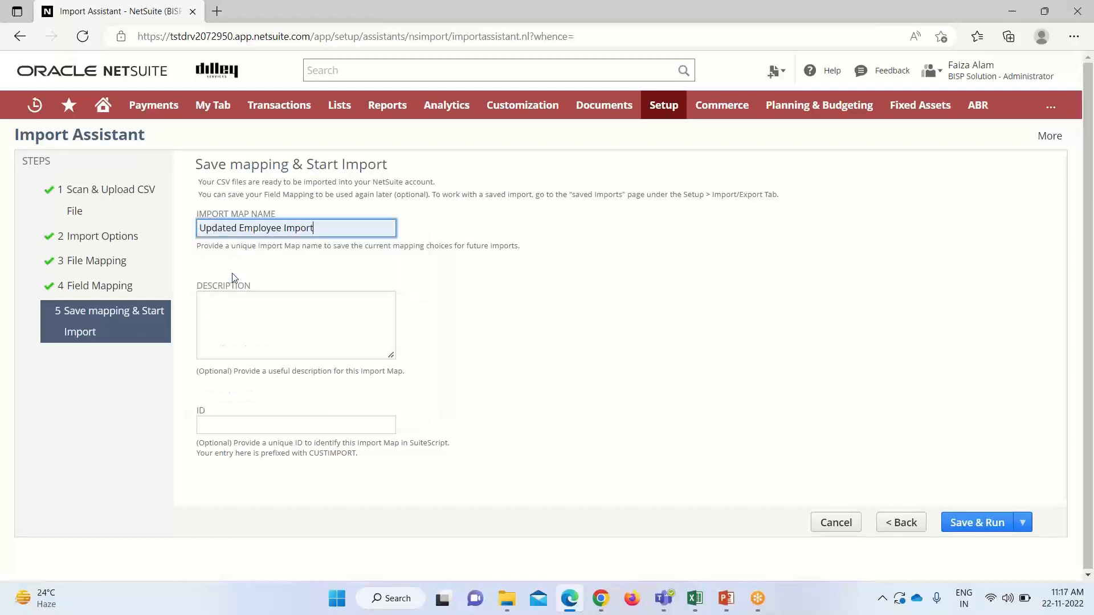
pyautogui.click(976, 524)
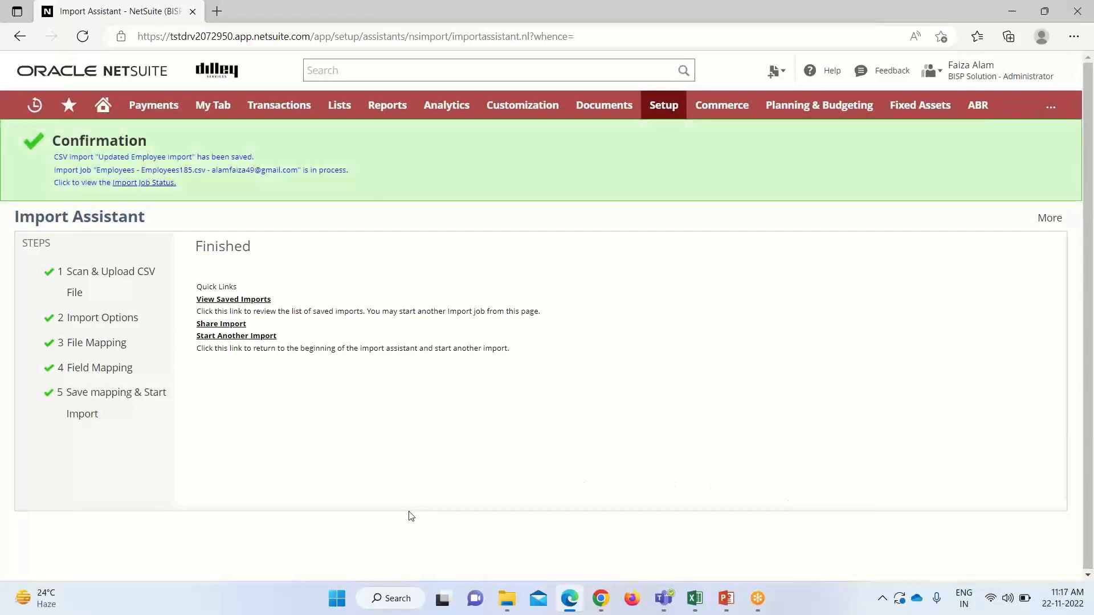
pyautogui.click(140, 185)
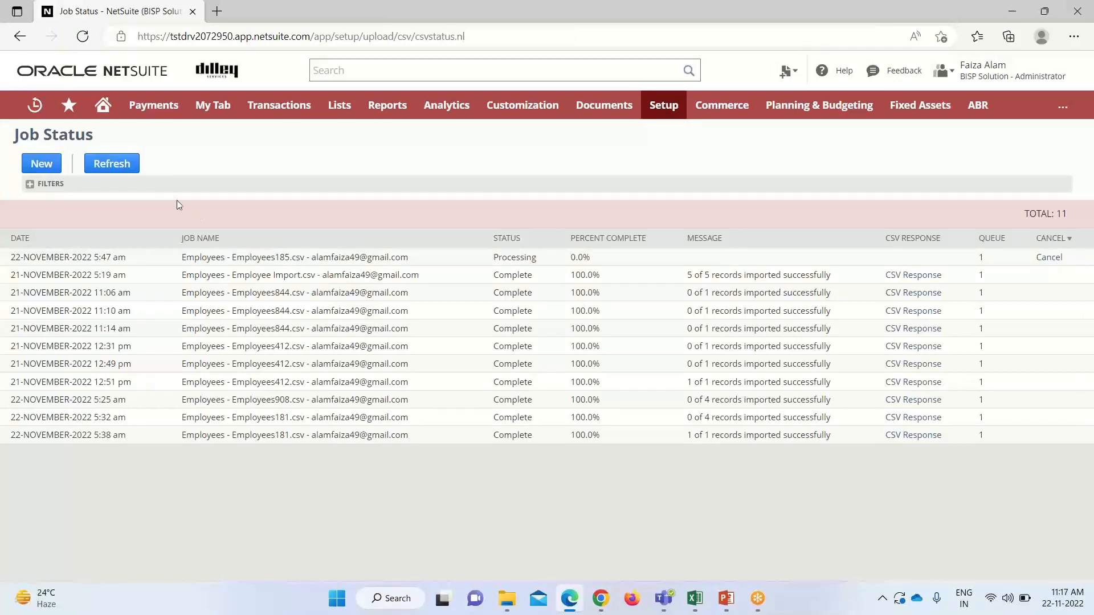
# Refresh the Job Status page until the Employees185.csv import shows Complete, 4 of 4 records
pyautogui.click(110, 165)
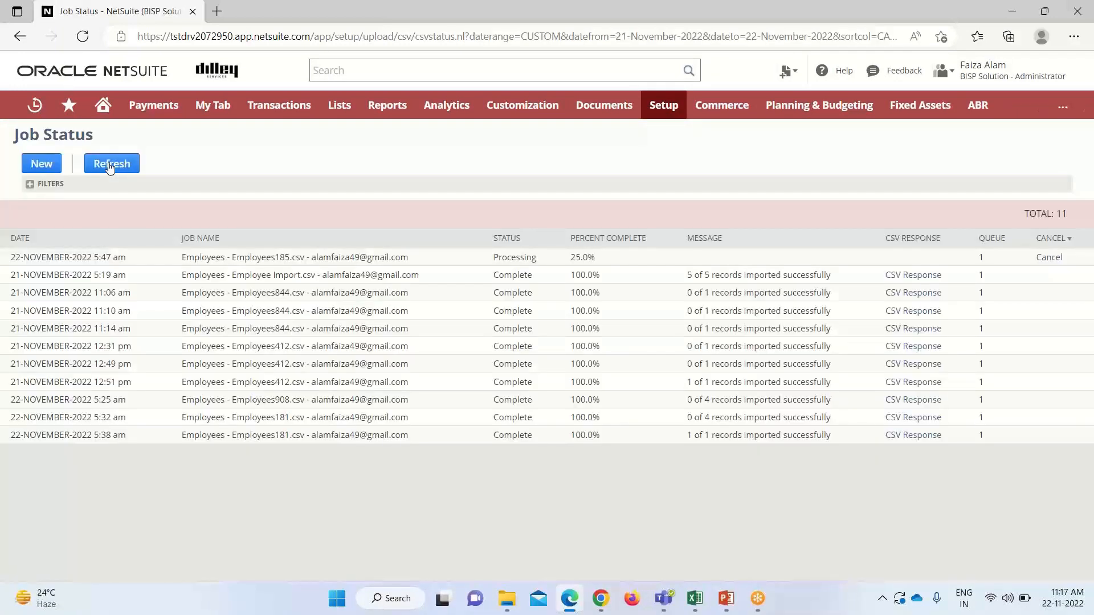
pyautogui.click(110, 162)
pyautogui.click(111, 165)
pyautogui.click(110, 164)
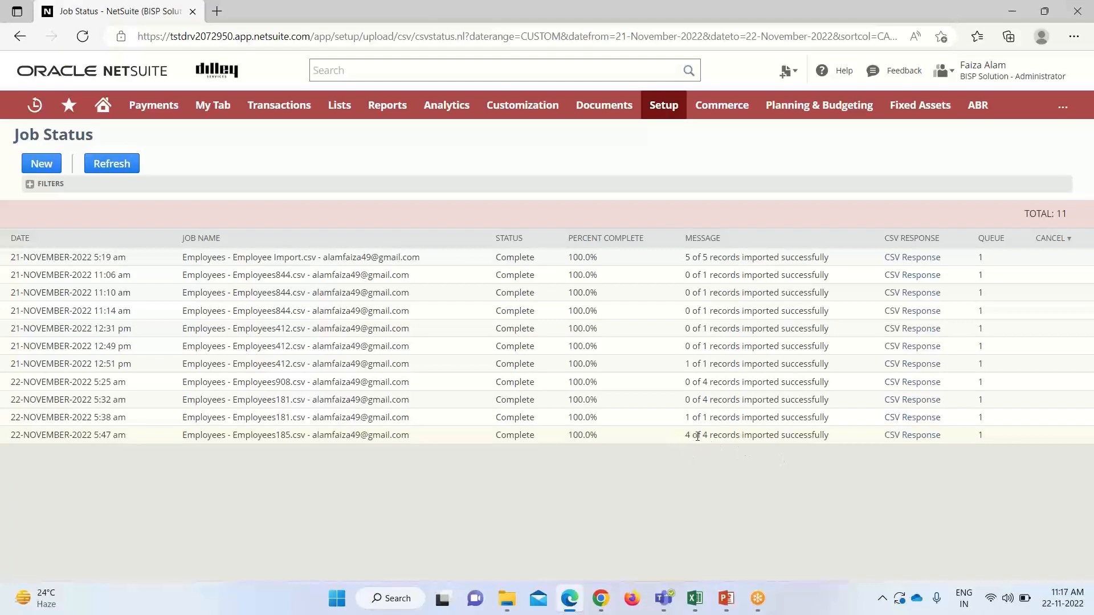
# Download the job's CSV Response, view it in Excel, then return to NetSuite in Edge
pyautogui.click(917, 440)
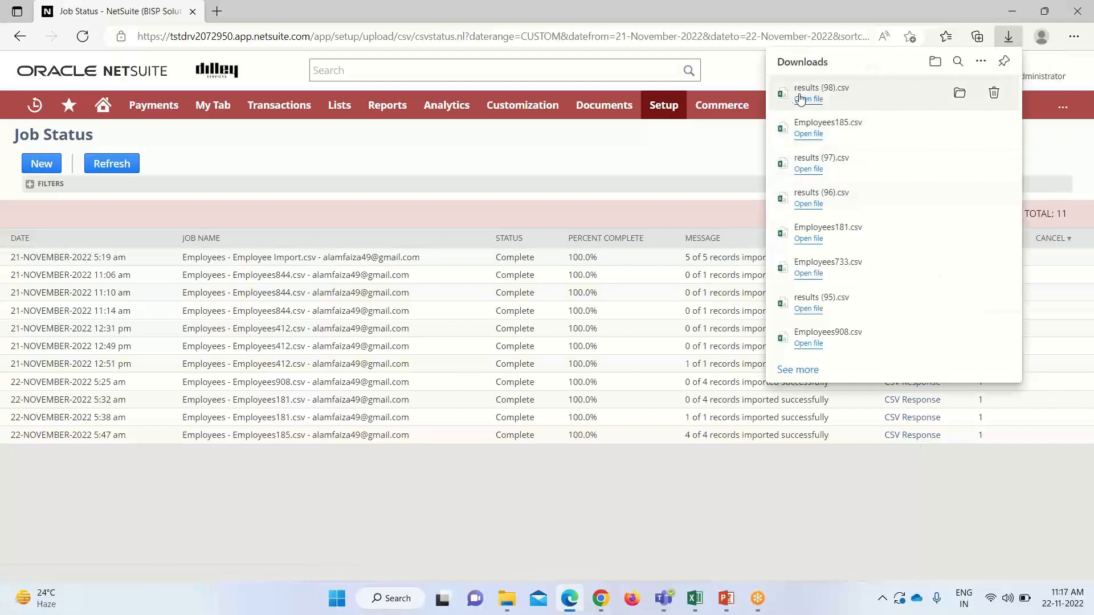
pyautogui.click(803, 99)
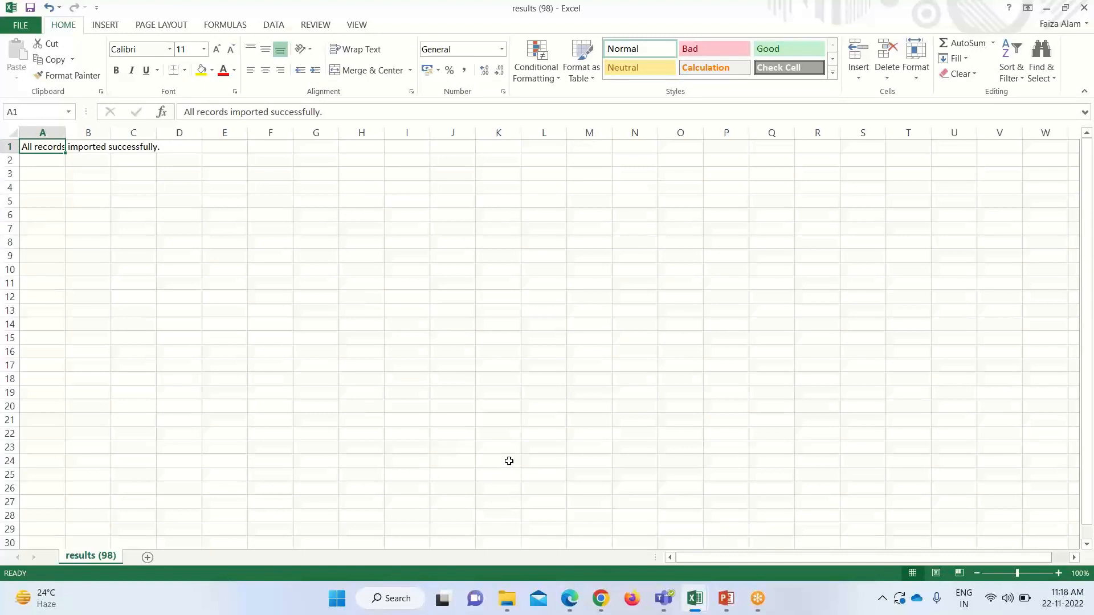
pyautogui.click(570, 598)
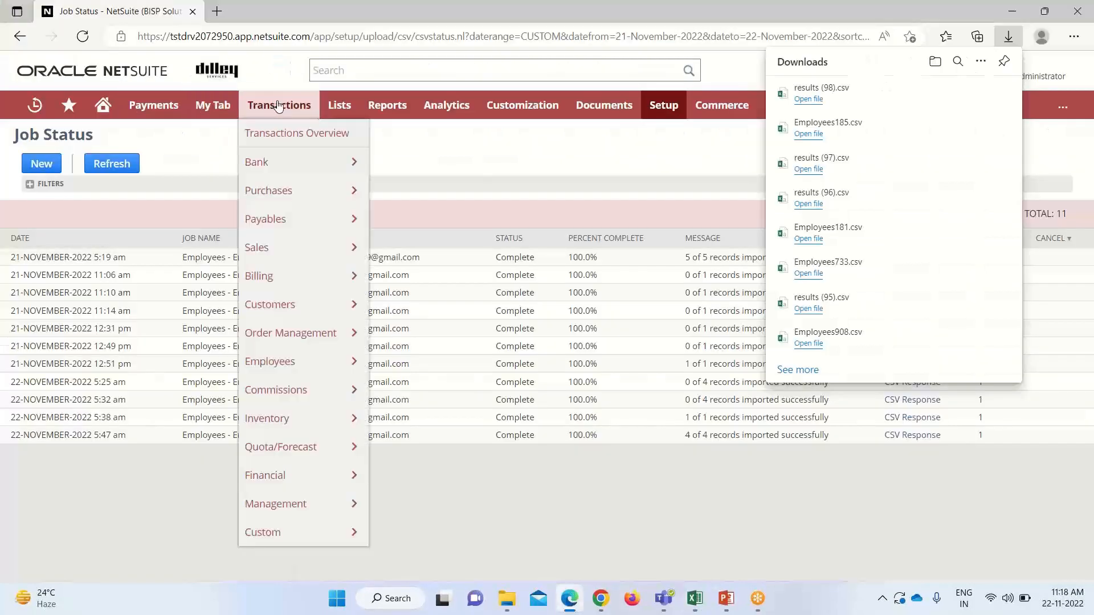
# Go to Lists > Employees > Employees to load the employee list
pyautogui.moveTo(336, 112)
pyautogui.moveTo(398, 219)
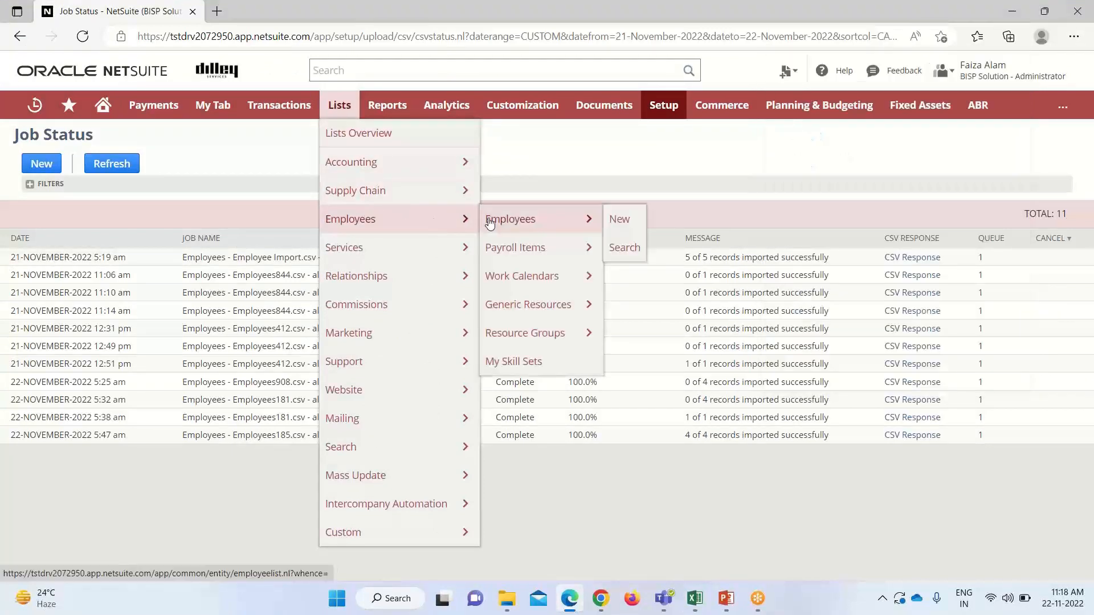
pyautogui.click(489, 222)
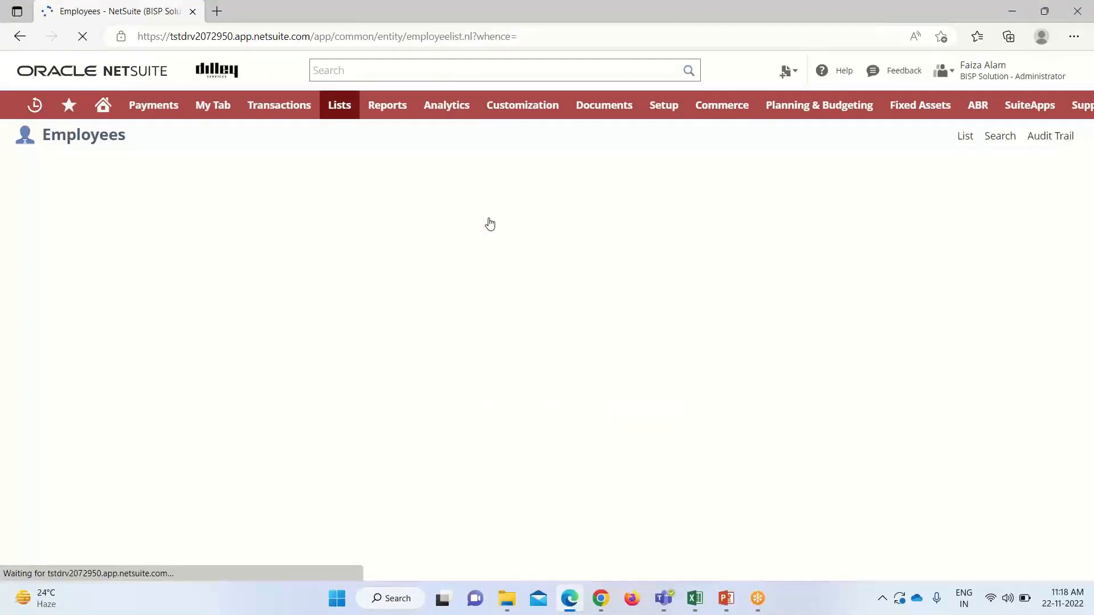